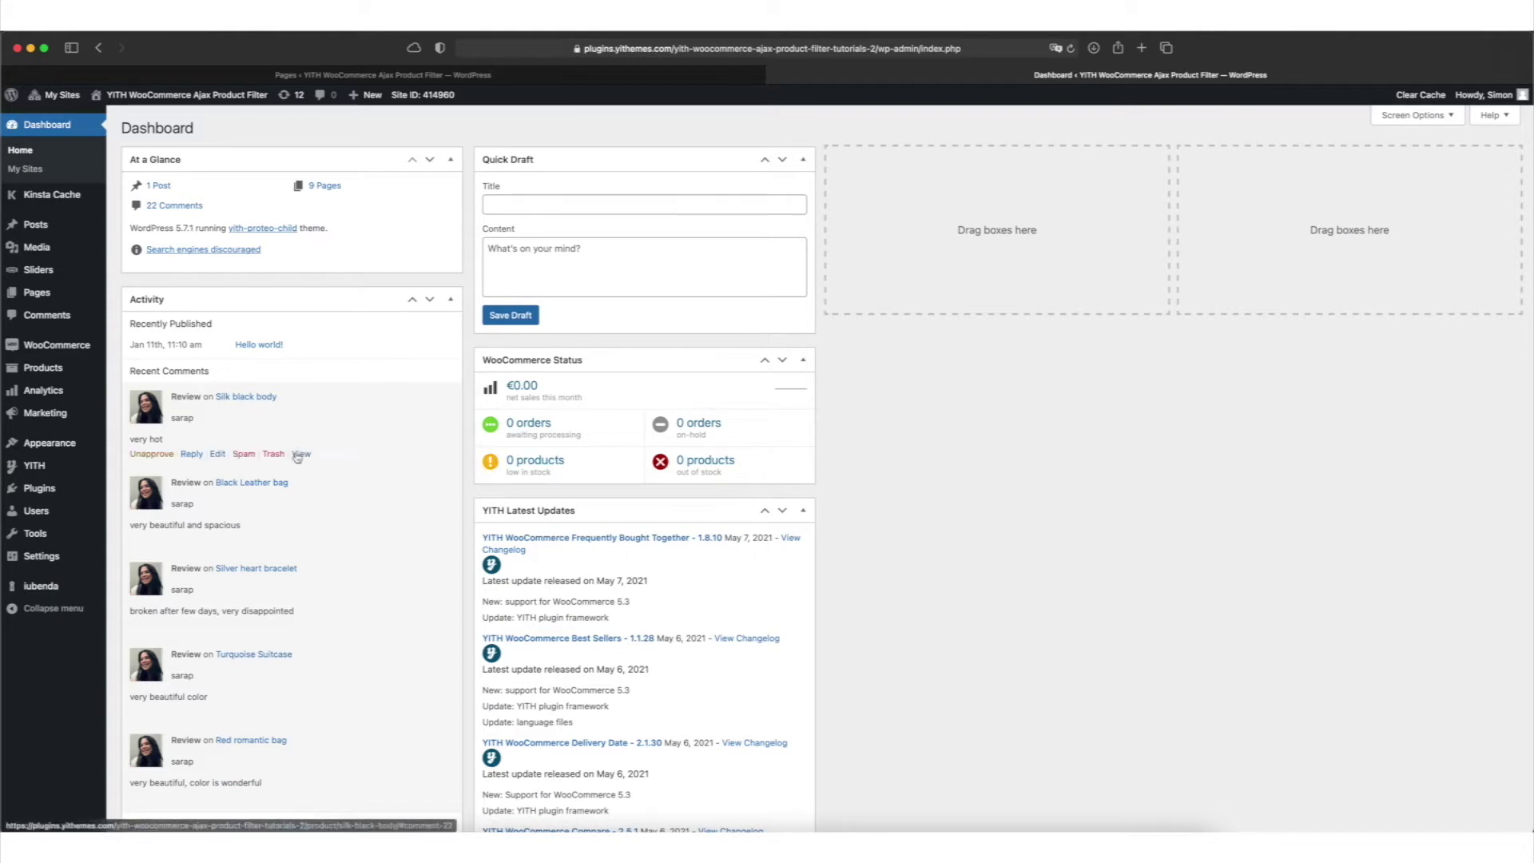
Check the Ajax Product Filter presets, then go to the All Pages list
mouse_move(37, 471)
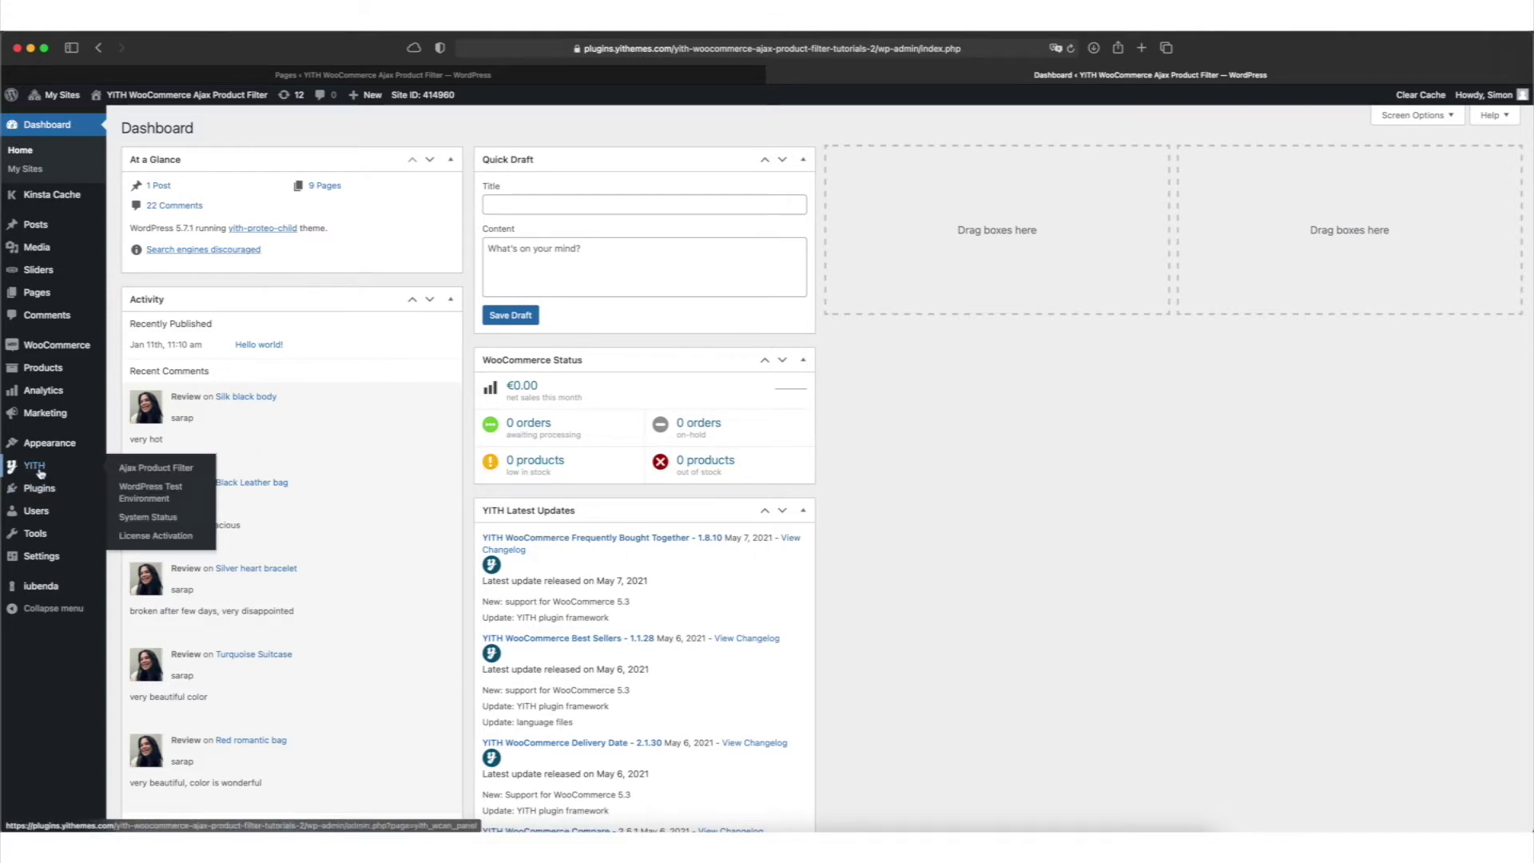
left_click(126, 469)
mouse_move(239, 336)
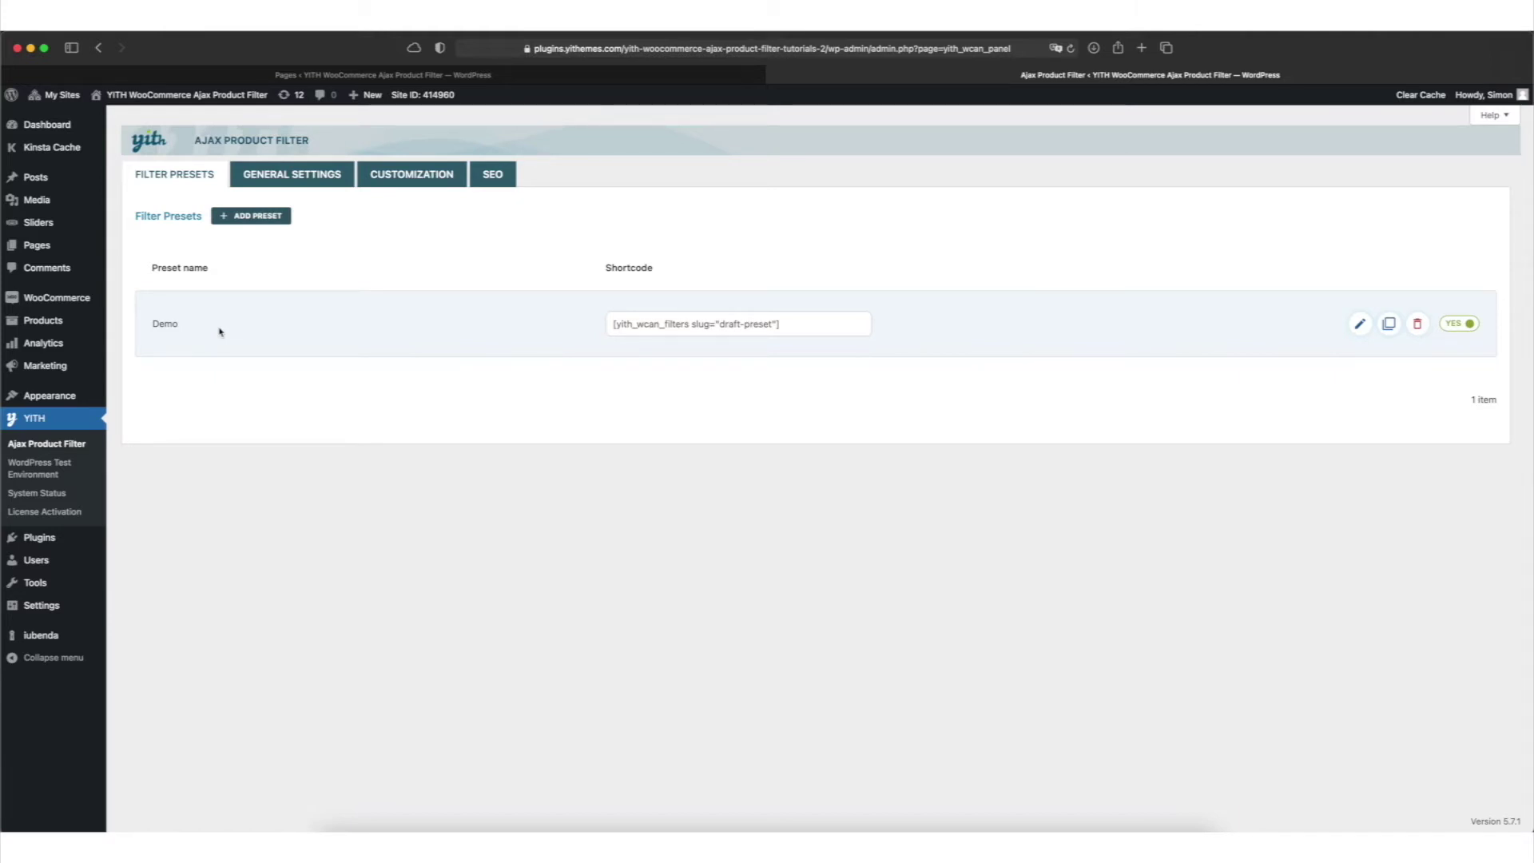
left_click(42, 251)
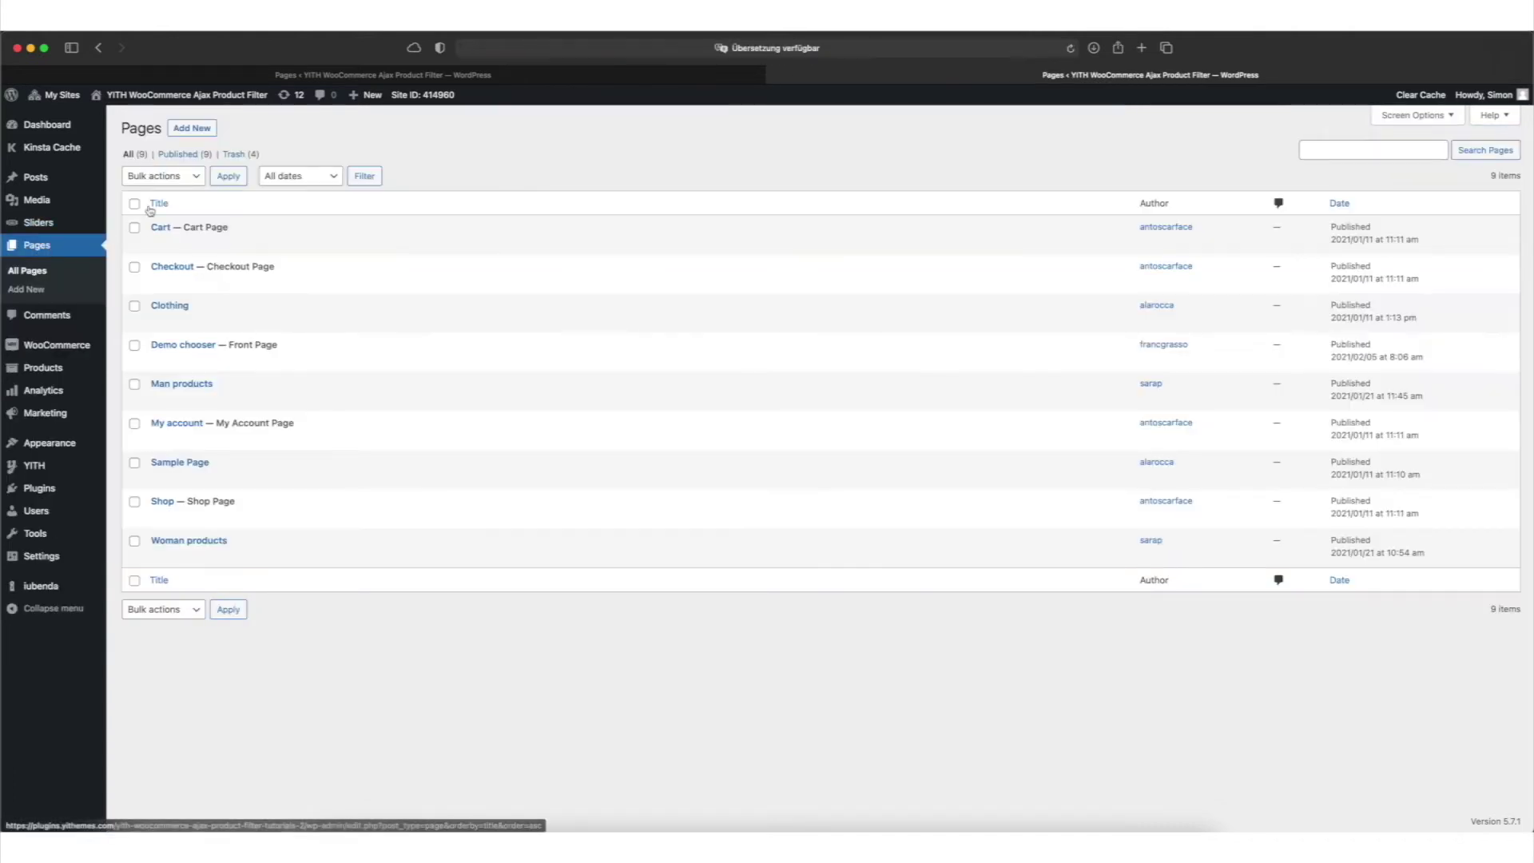
Create a new page titled 'Demo' and place the cursor in its first paragraph block
left_click(189, 129)
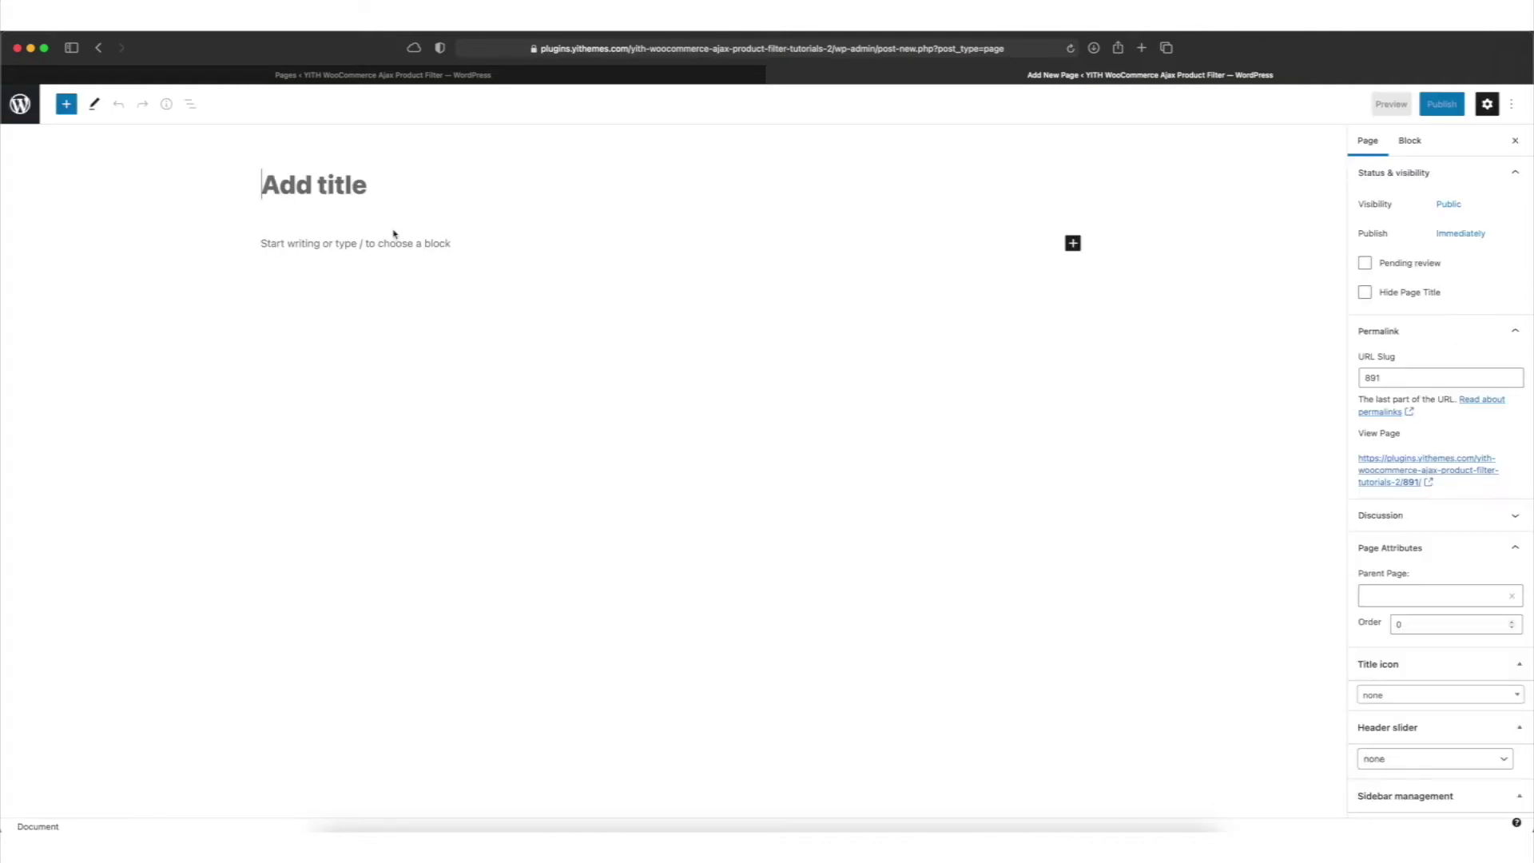
type("Demo")
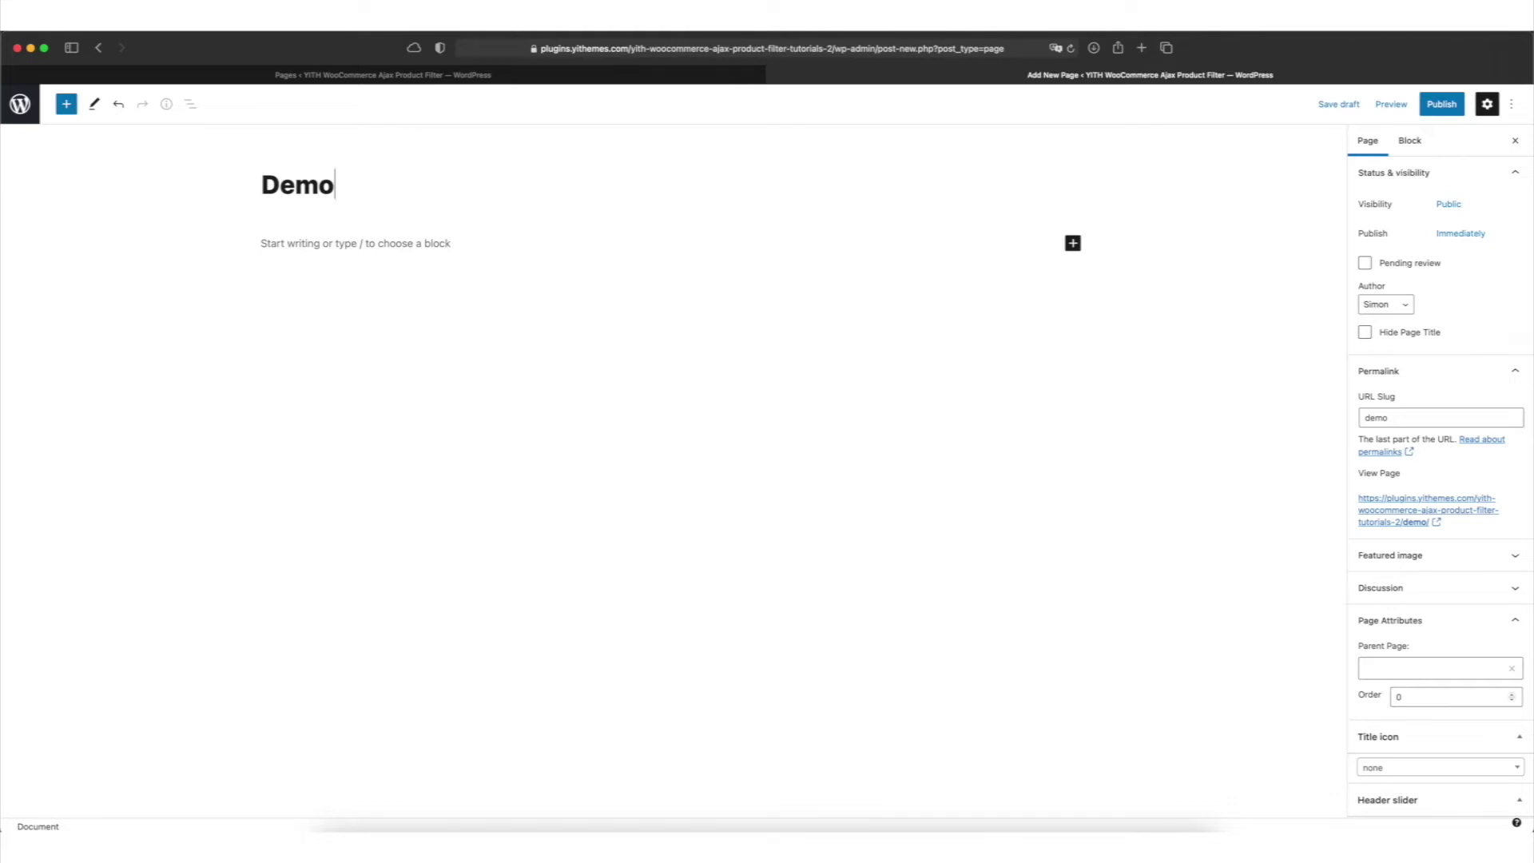
left_click(311, 239)
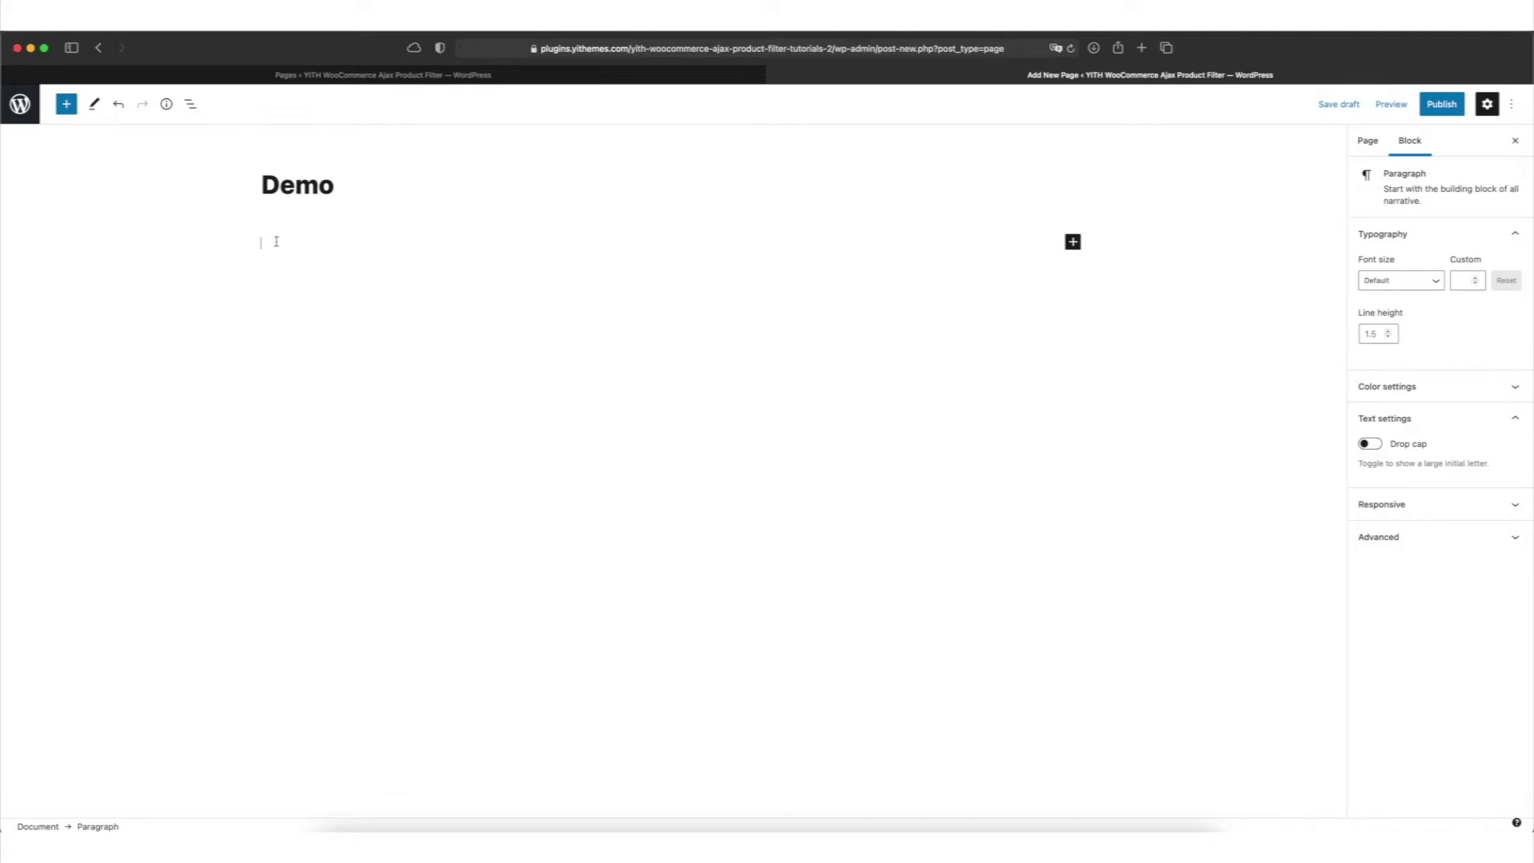
Insert a Products by Category block limited to the Woman category
left_click(66, 104)
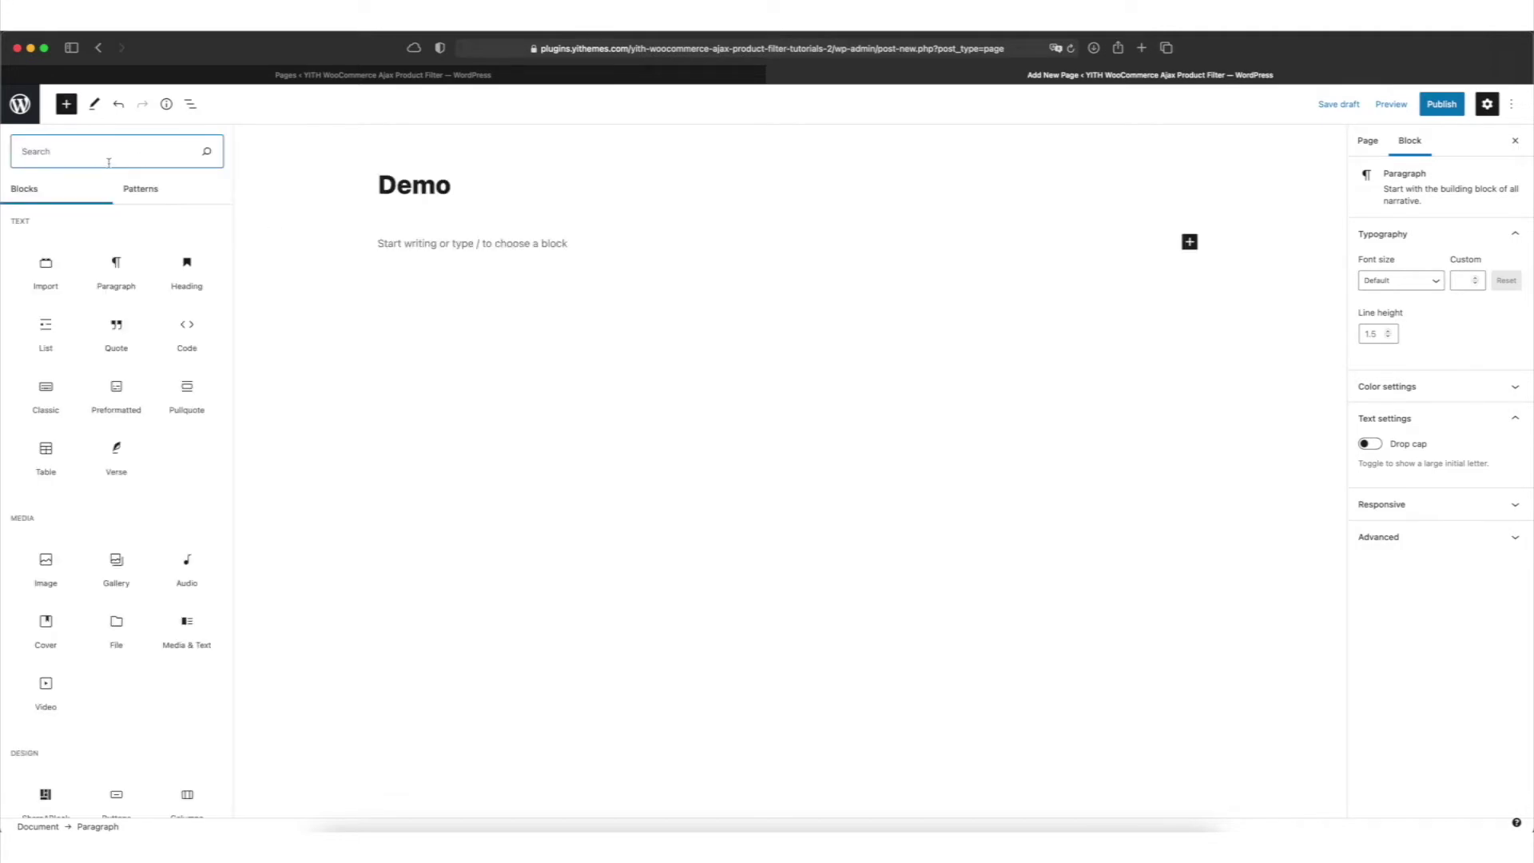
type("p")
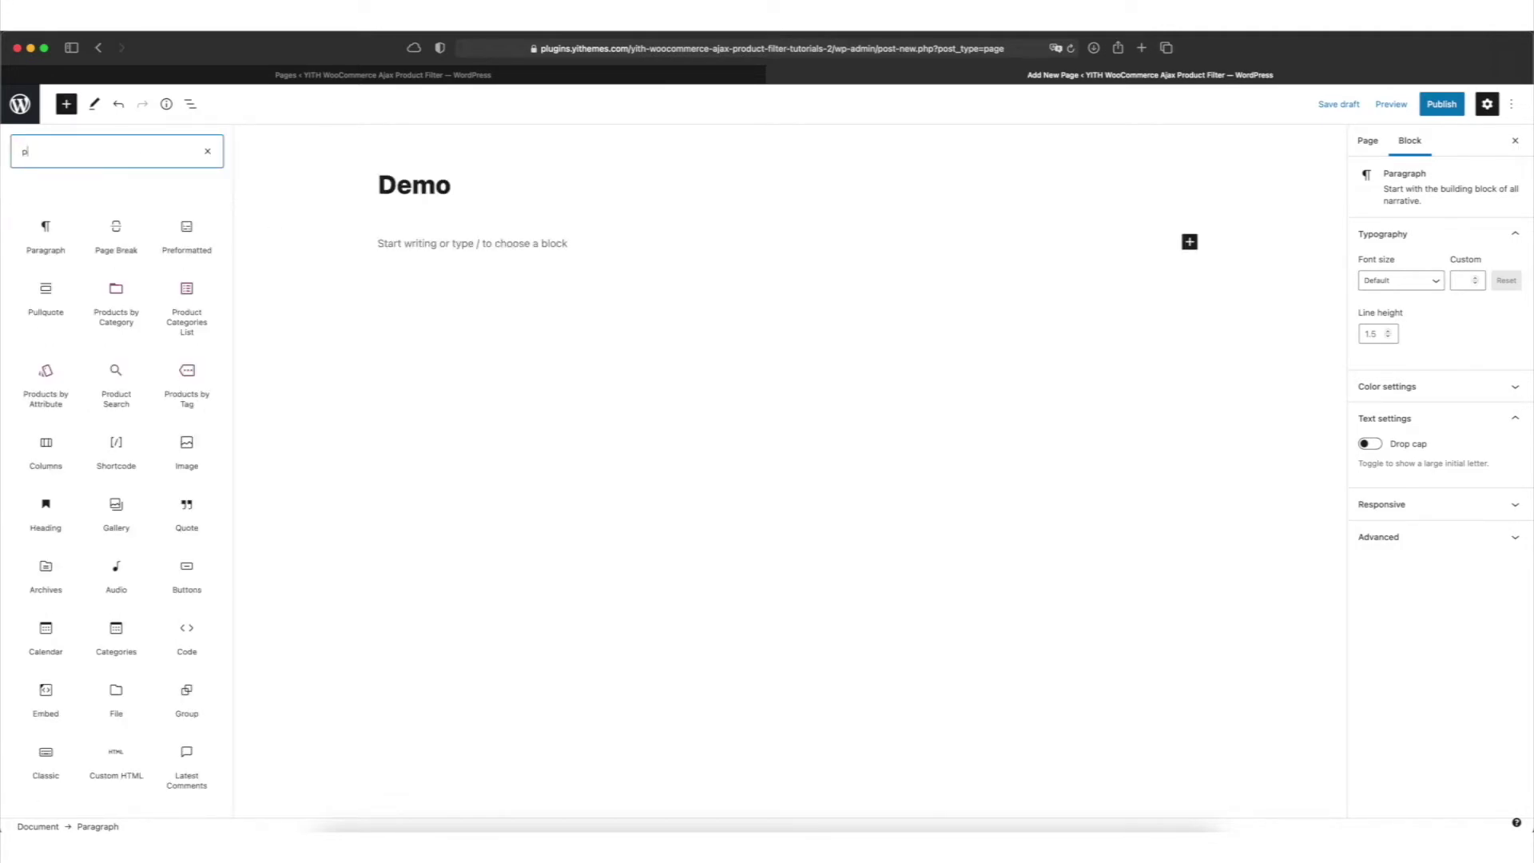
type("roducts")
mouse_move(56, 259)
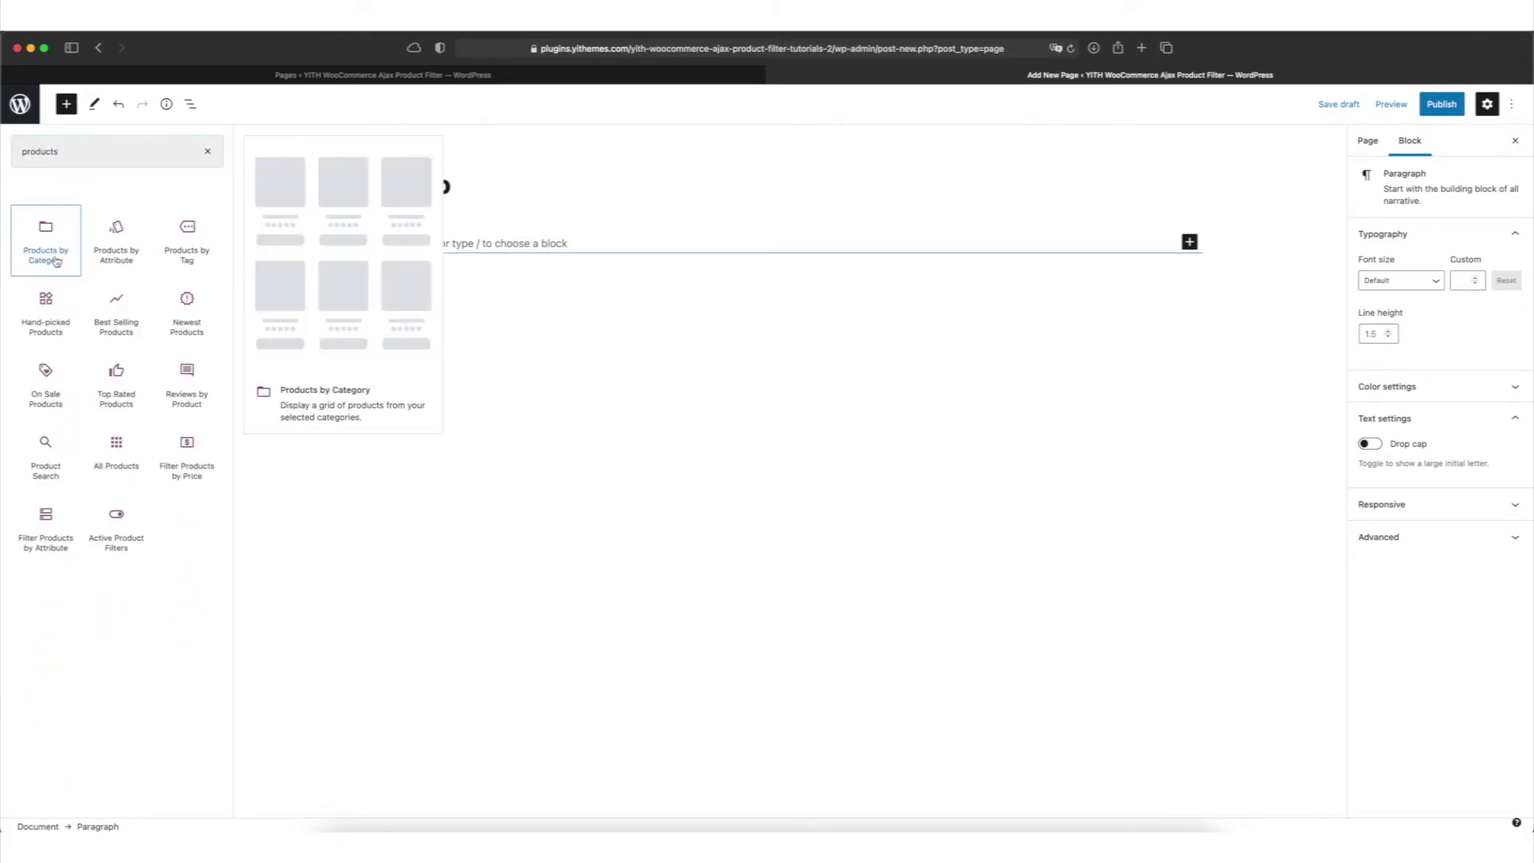
left_click(56, 259)
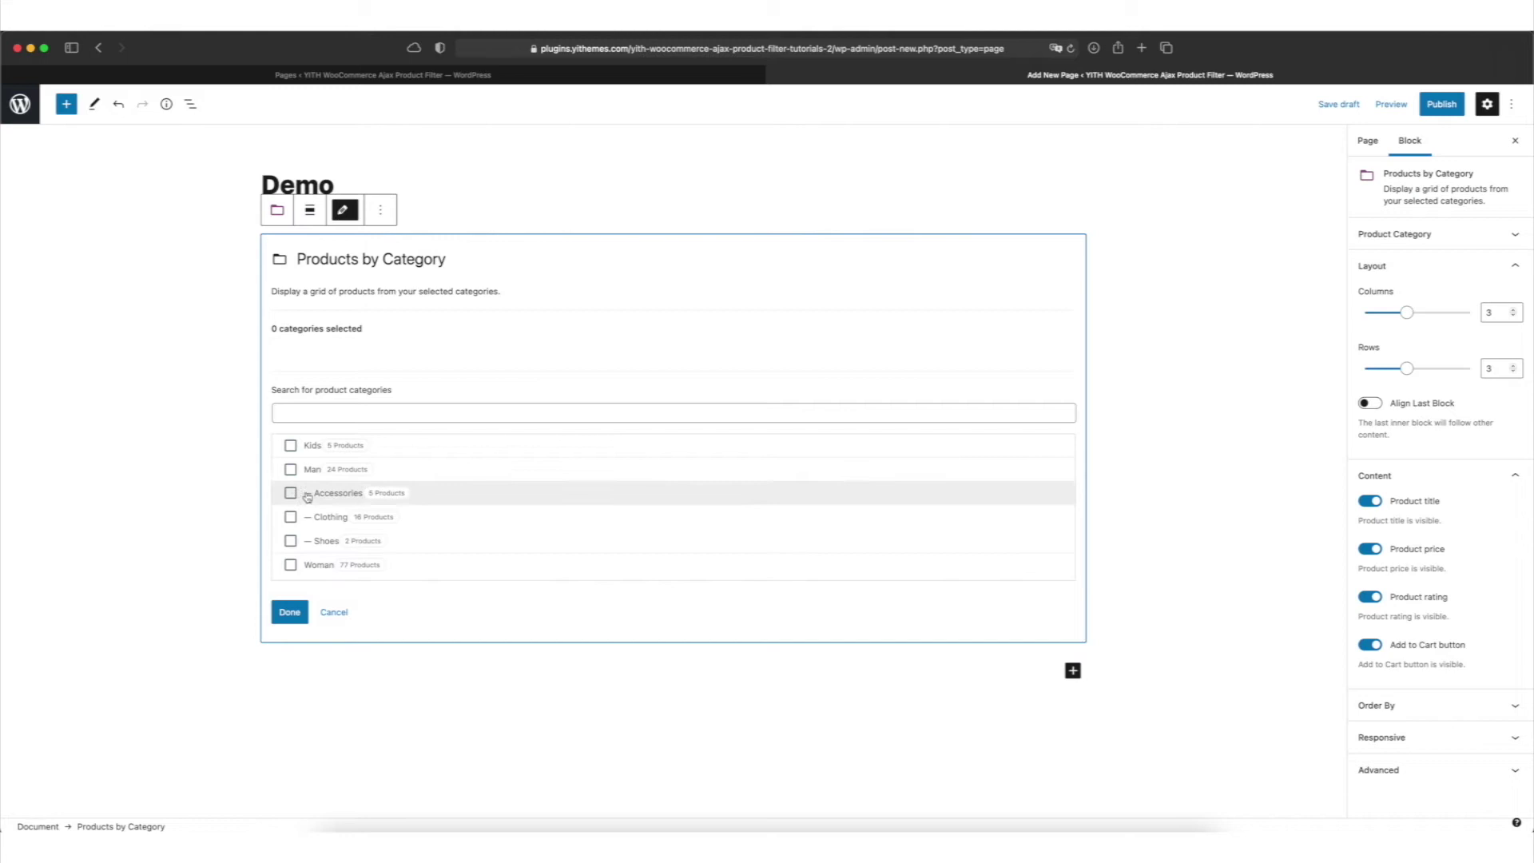
scroll(296, 499, "down", 2)
left_click(290, 547)
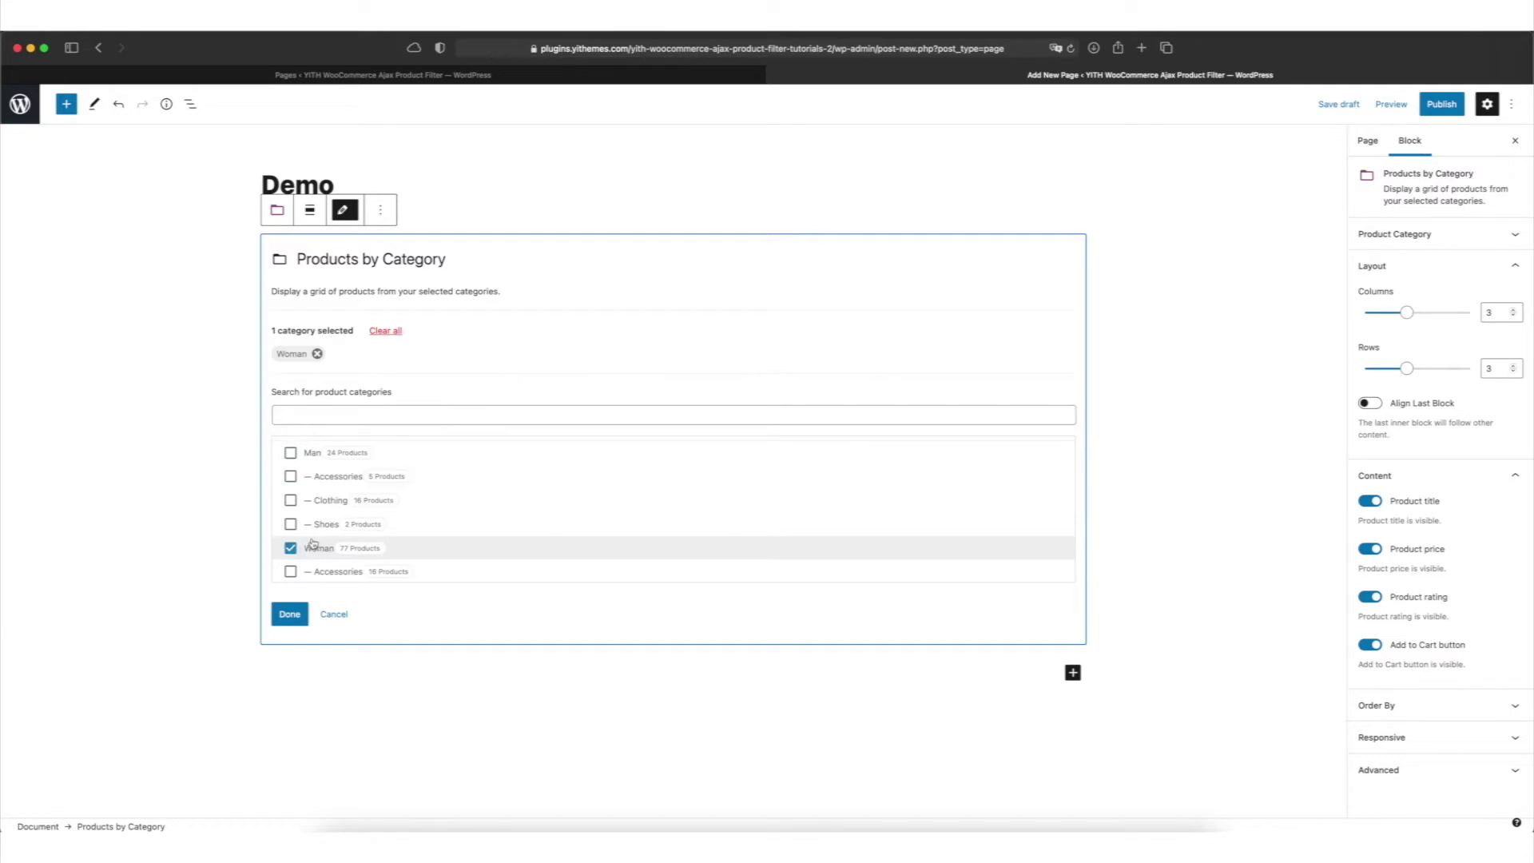
left_click(289, 619)
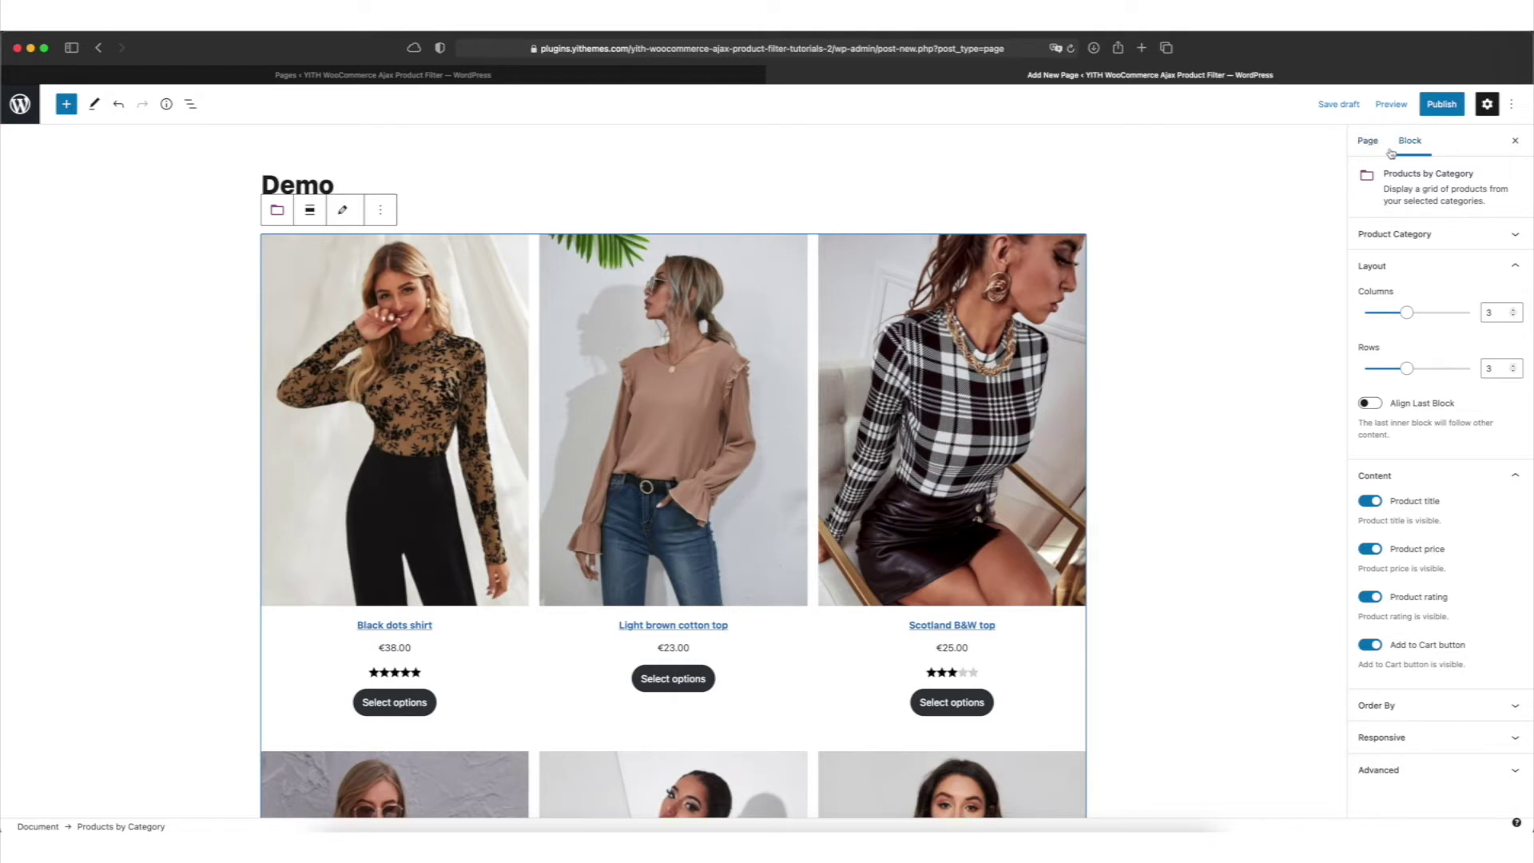
Set the page's sidebar to Sidebar 2 and publish the Demo page
left_click(1367, 141)
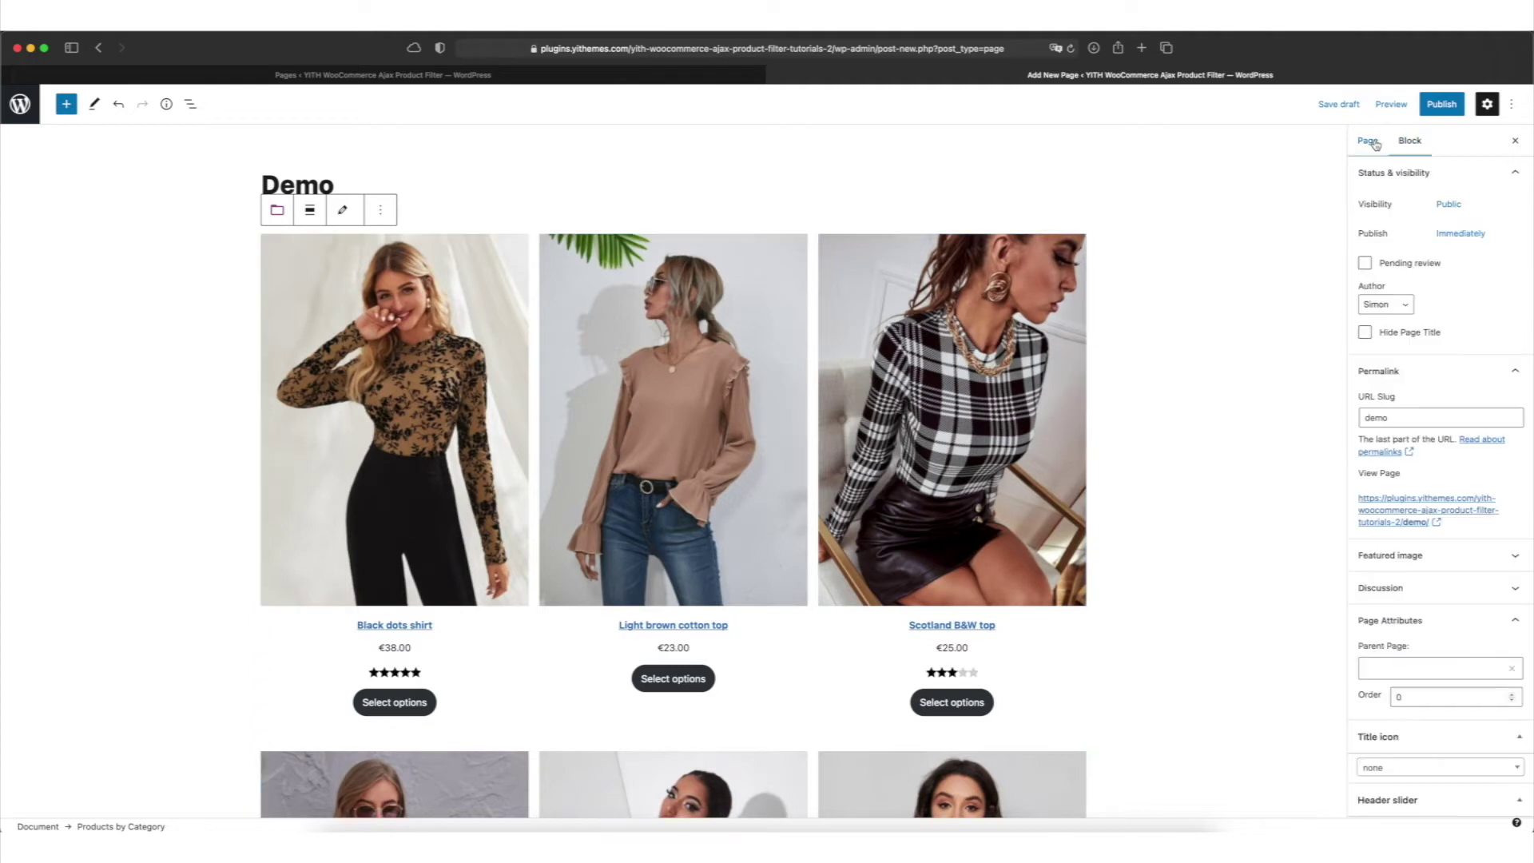
scroll(1422, 266, "down", 8)
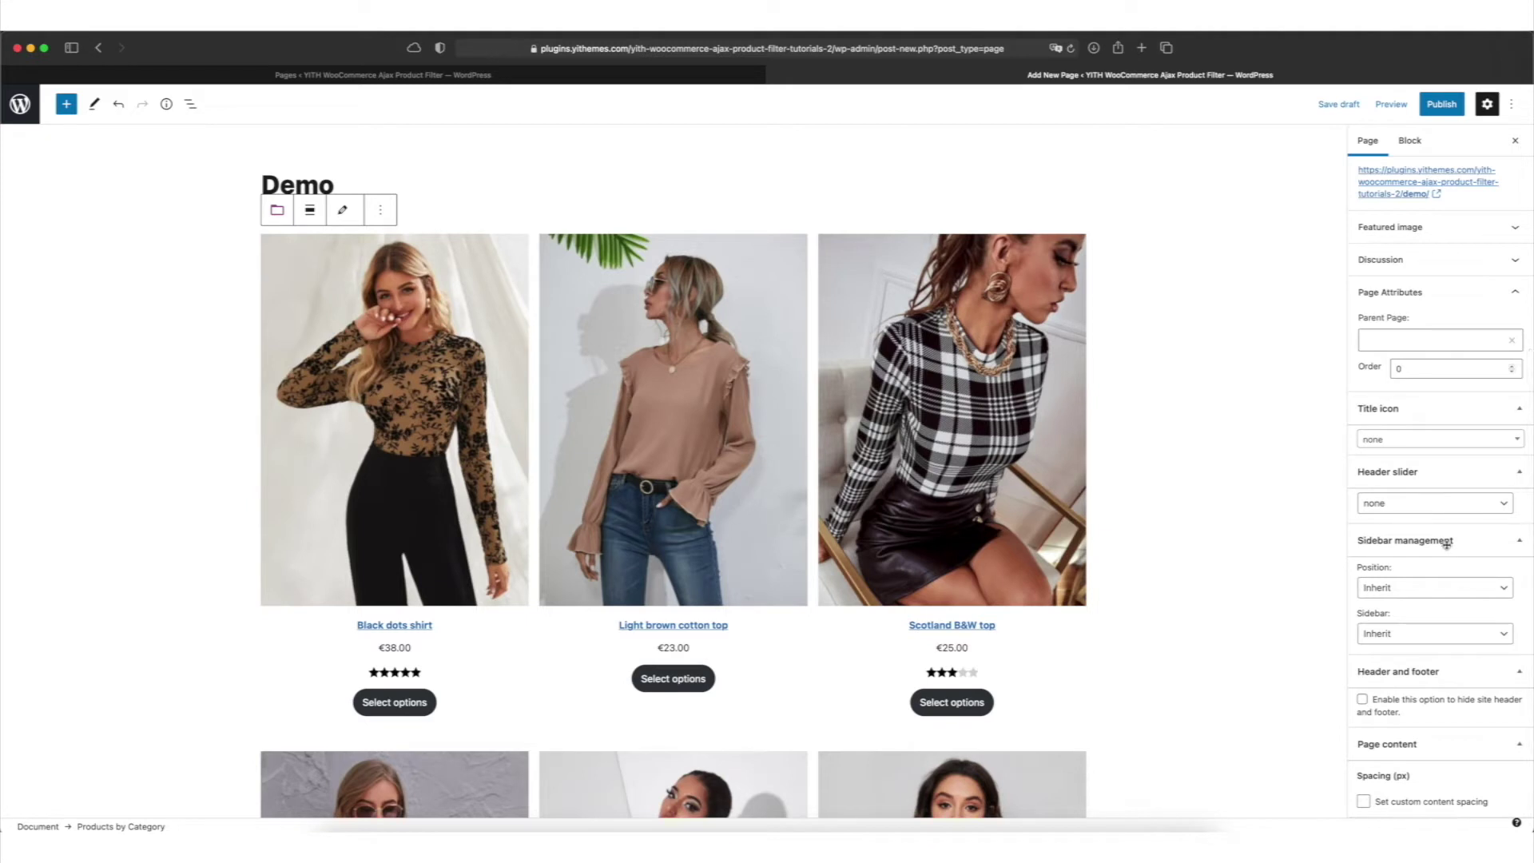
left_click(1378, 633)
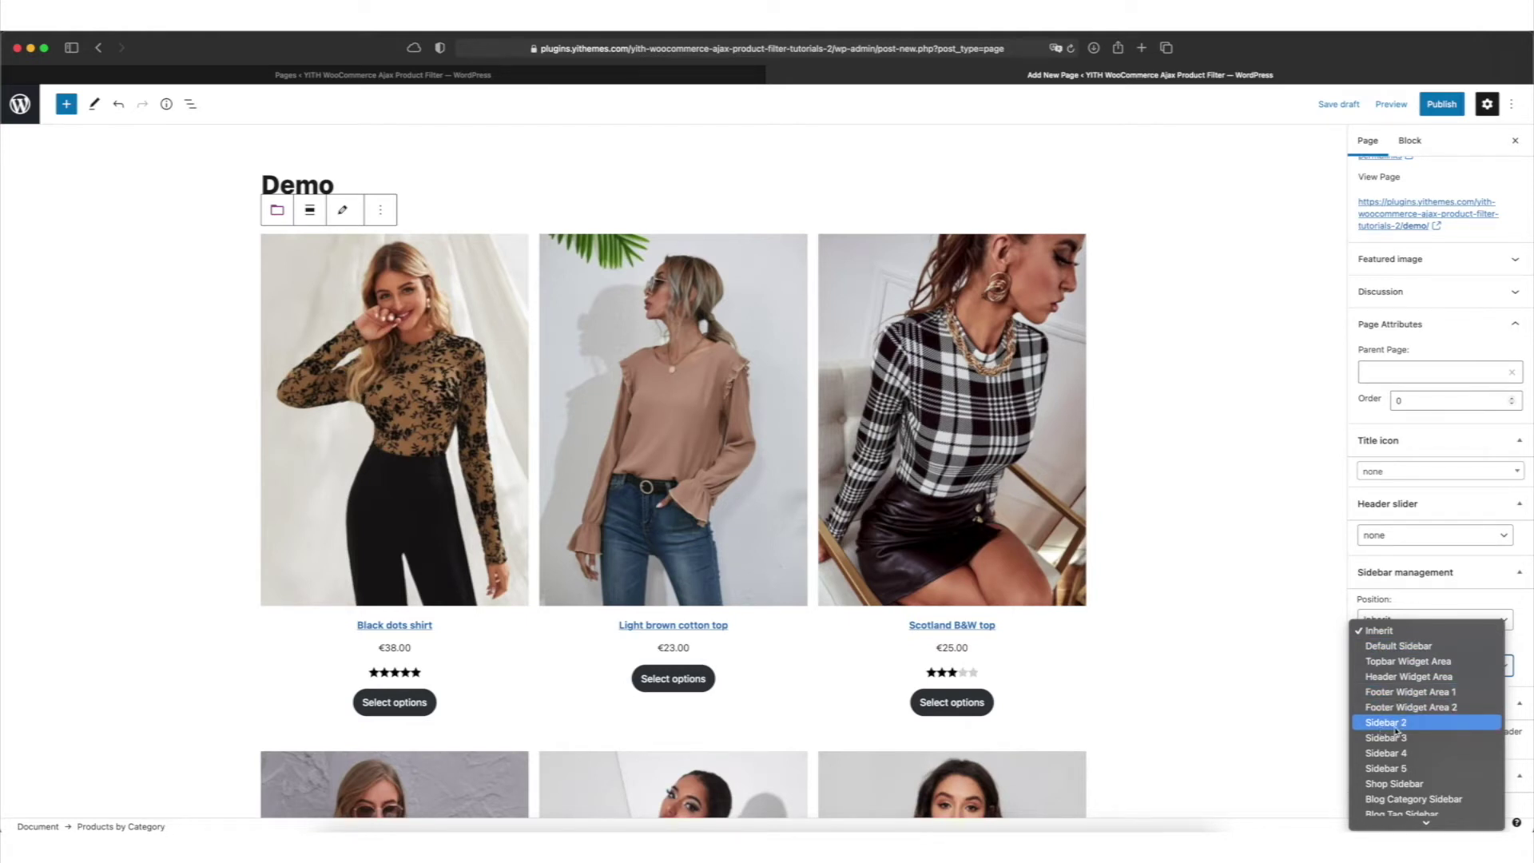
left_click(1396, 728)
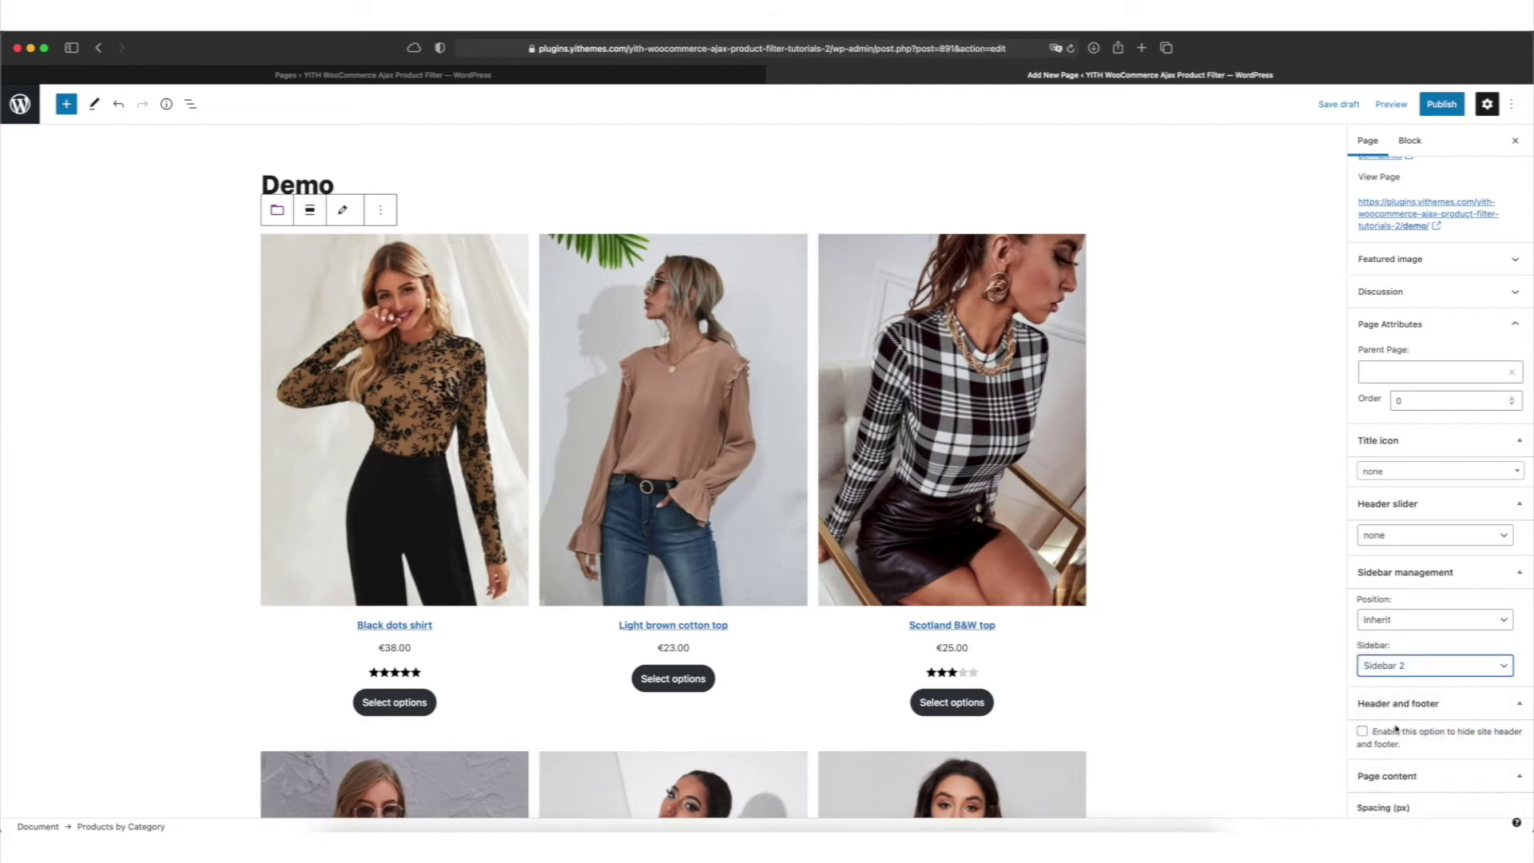
left_click(1442, 108)
left_click(1427, 108)
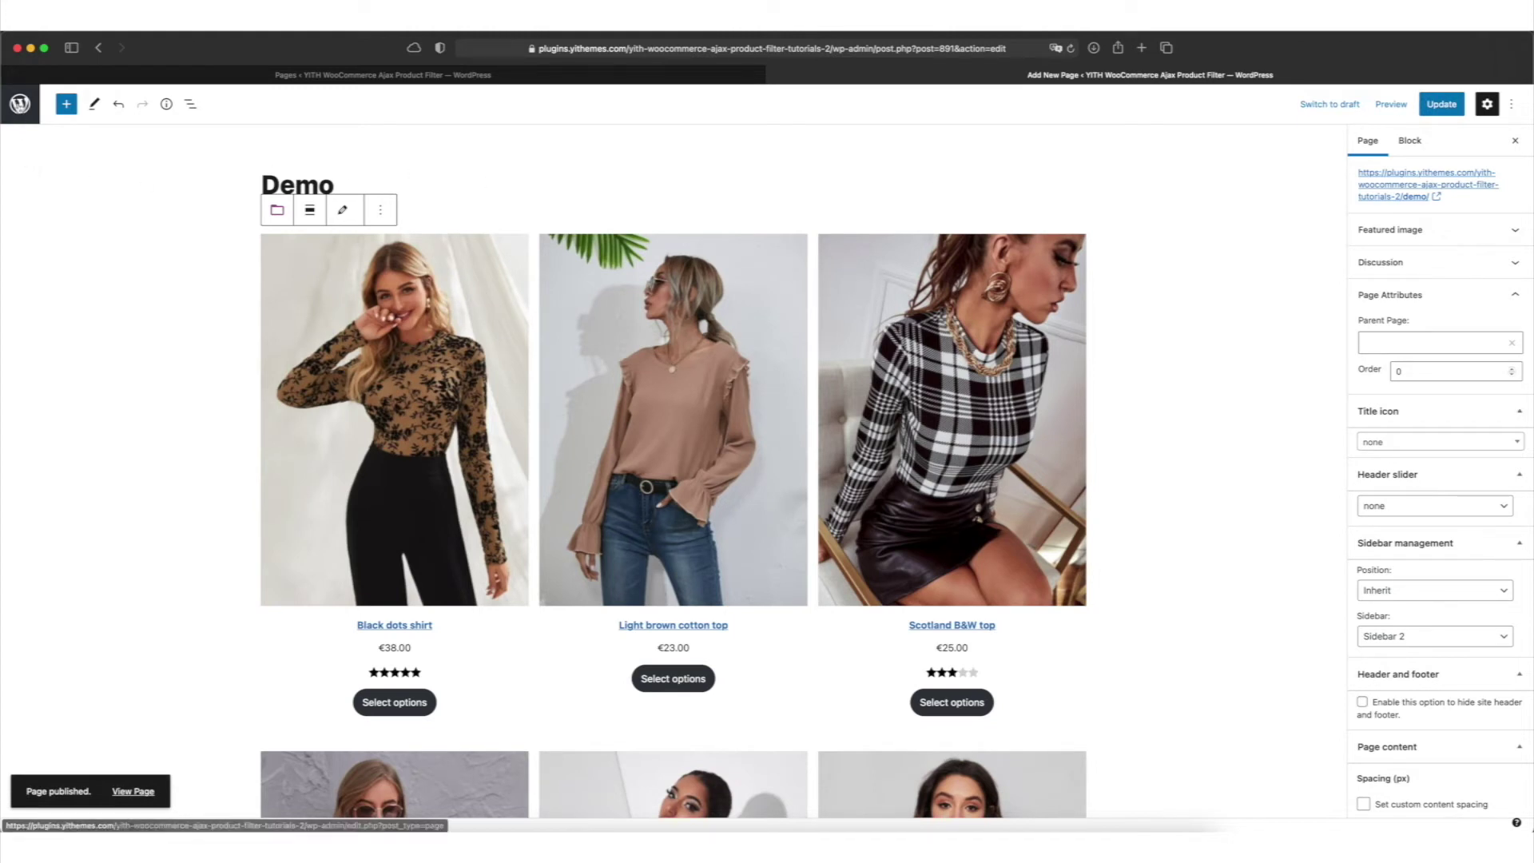
Go to the Widgets screen and find the YITH AJAX Filters Preset widget
left_click(20, 104)
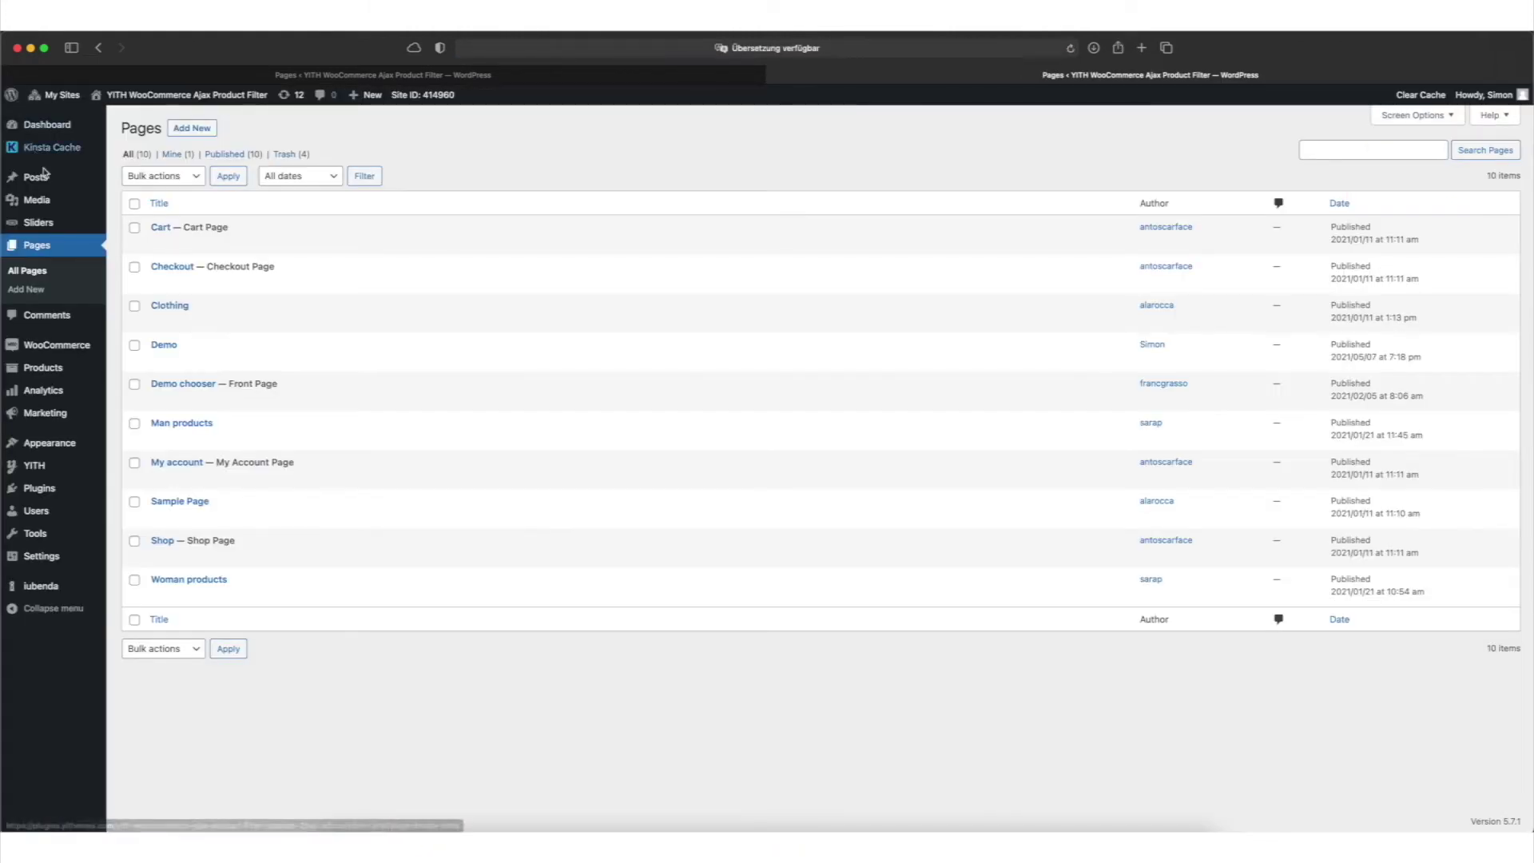
mouse_move(48, 177)
mouse_move(72, 449)
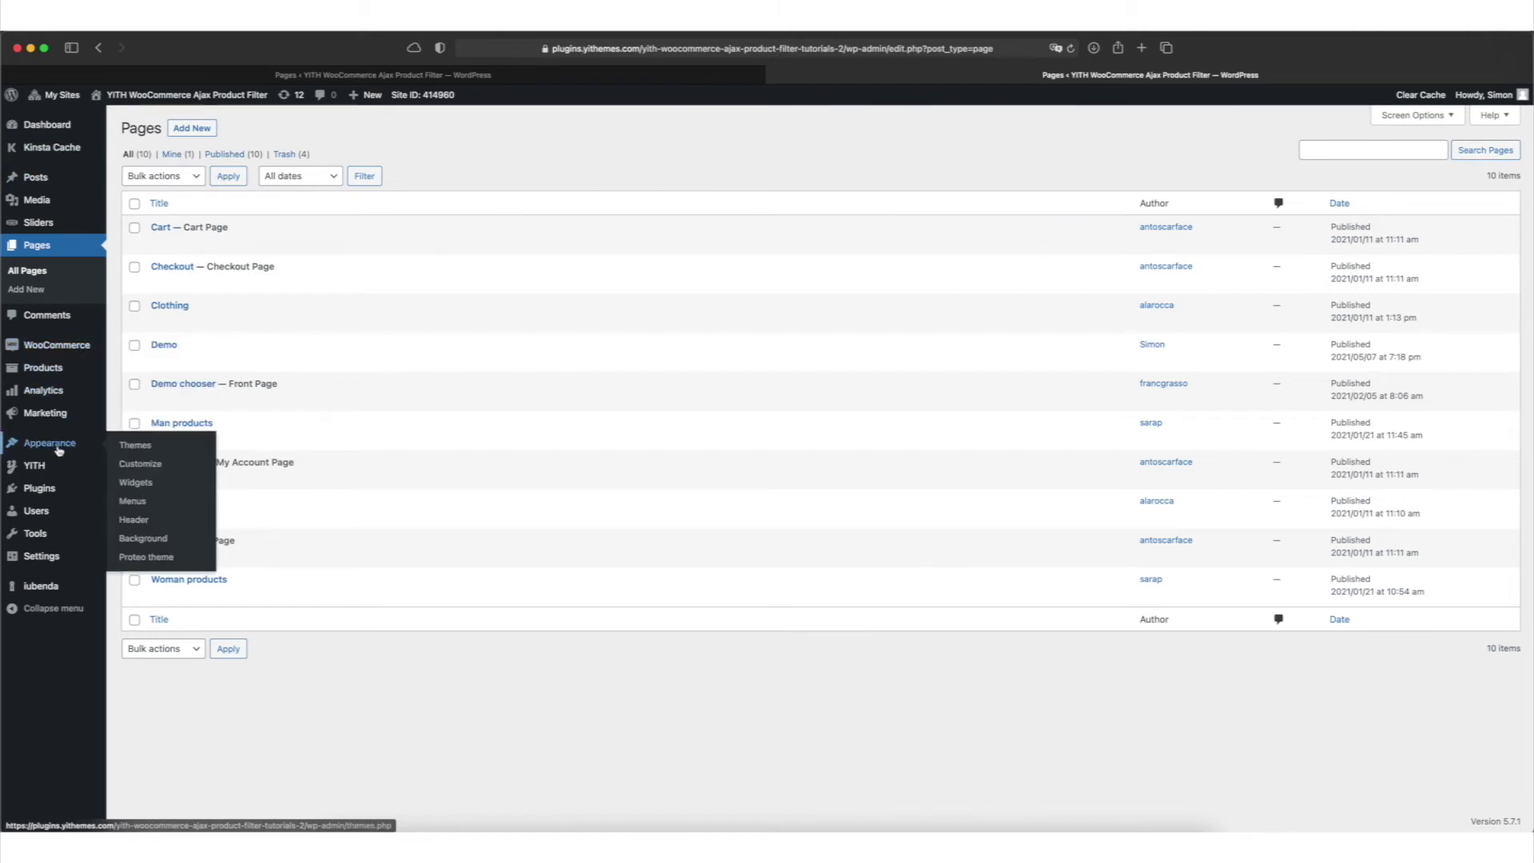
left_click(134, 482)
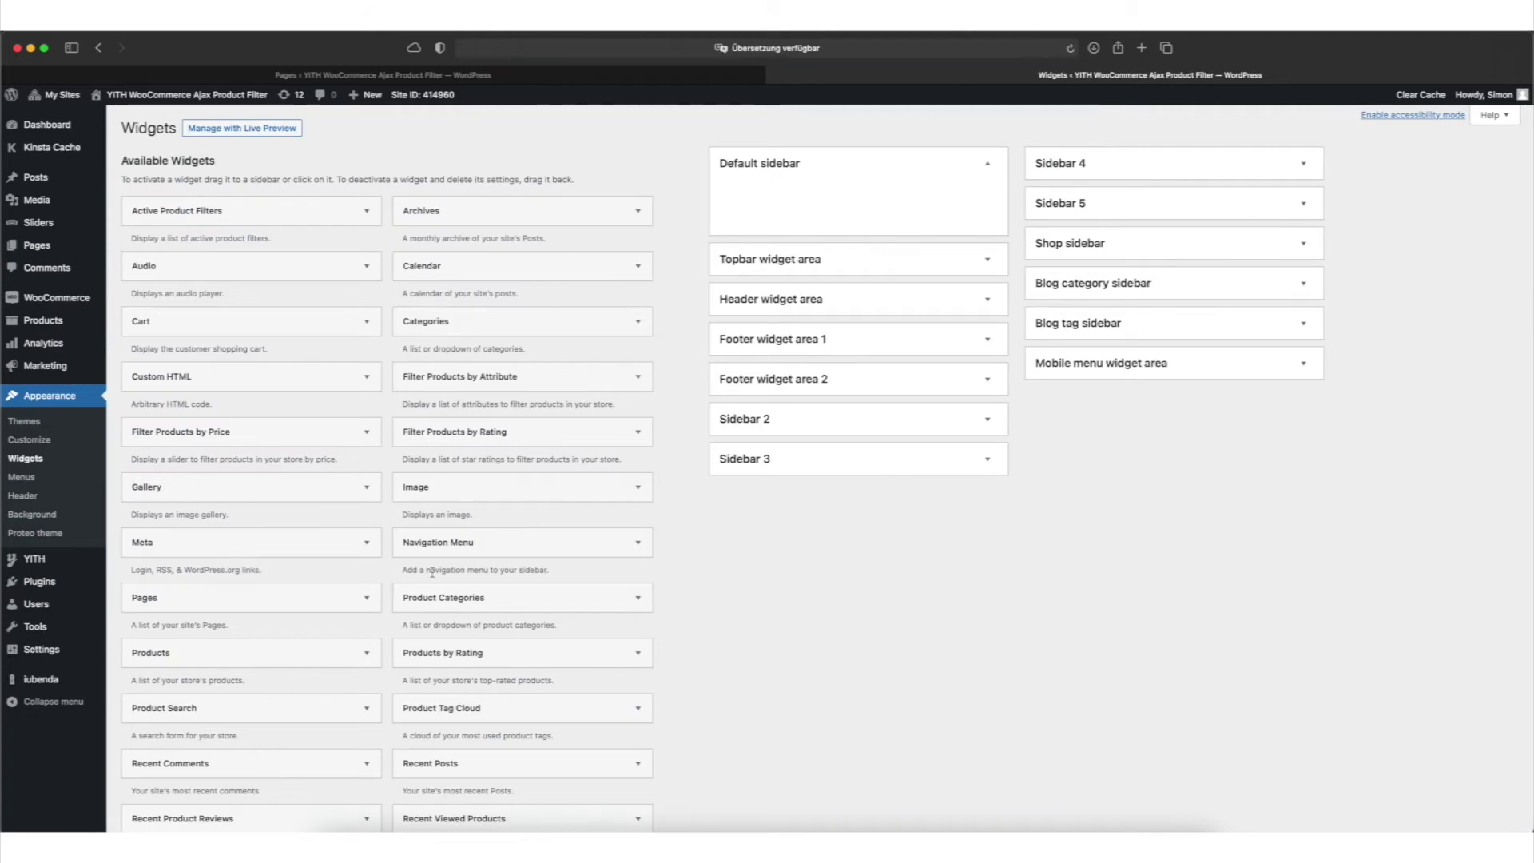
scroll(422, 469, "down", 1)
scroll(422, 470, "down", 1)
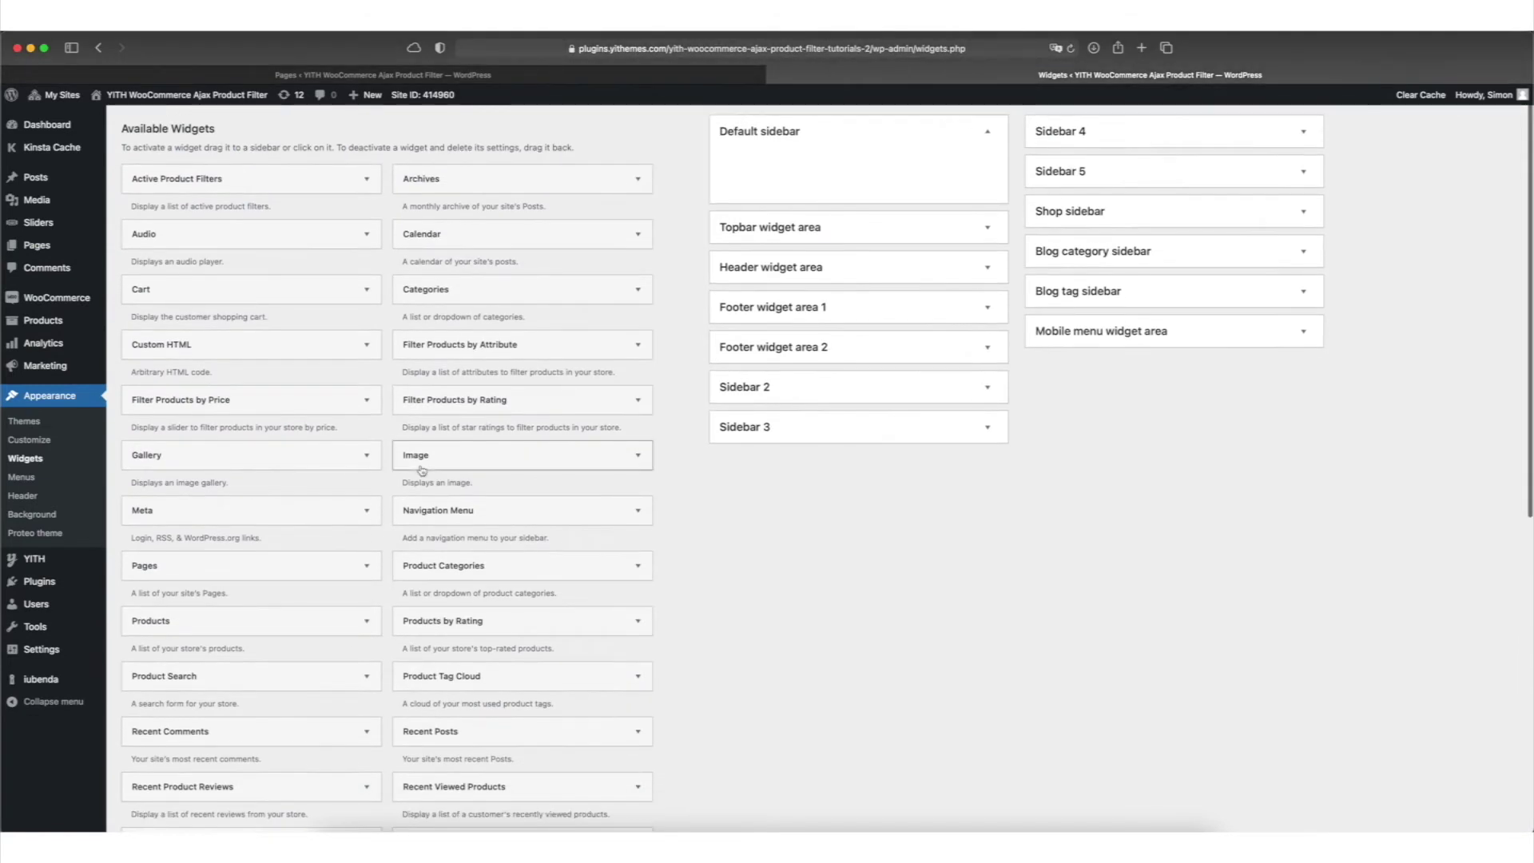
scroll(422, 470, "down", 10)
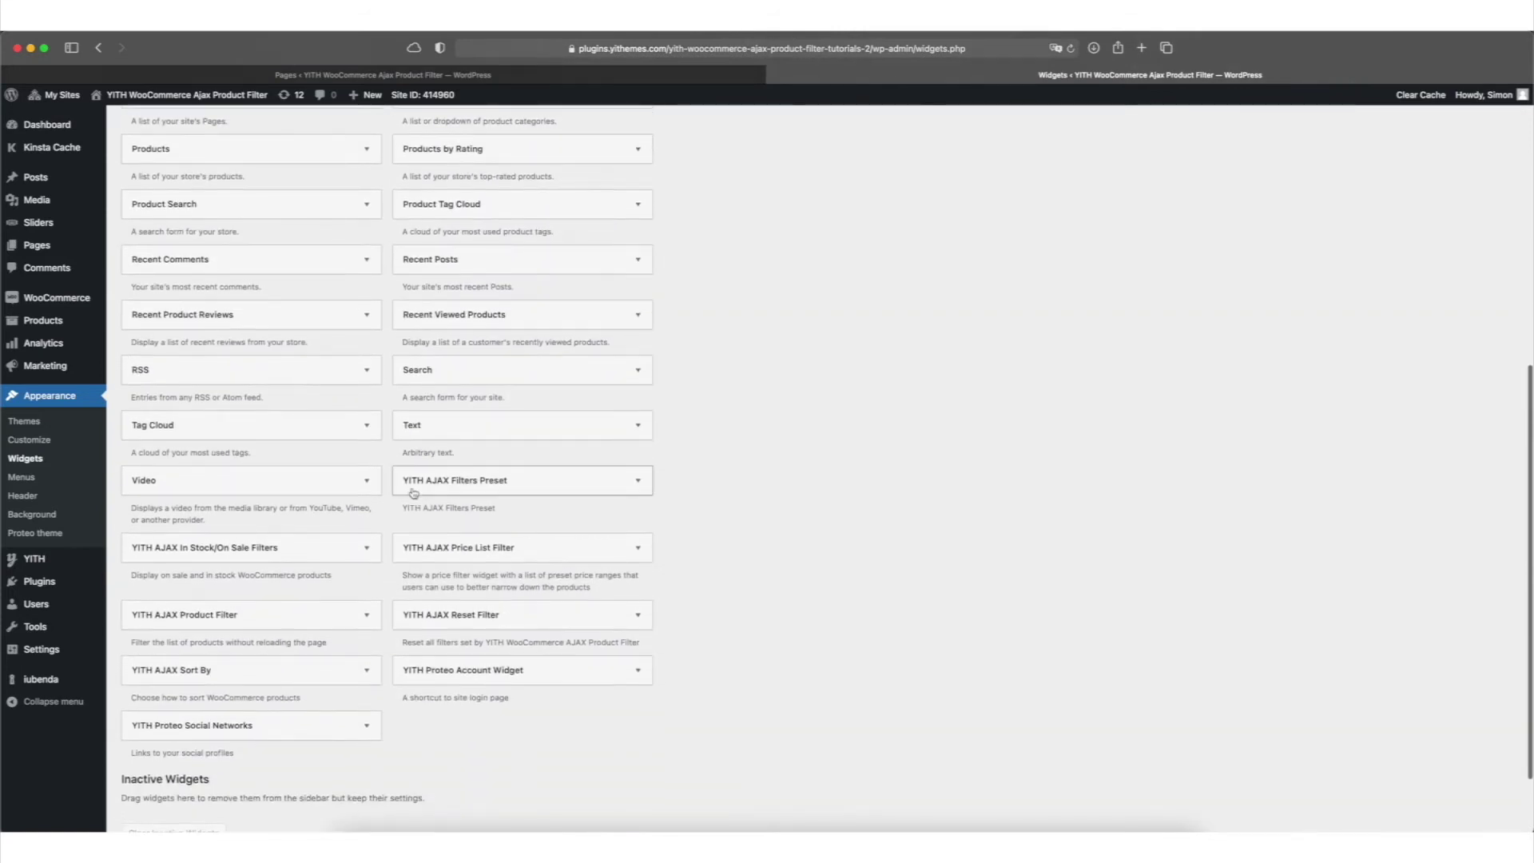
Add the YITH AJAX Filters Preset widget to Sidebar 2 with the Demo preset
left_click(480, 490)
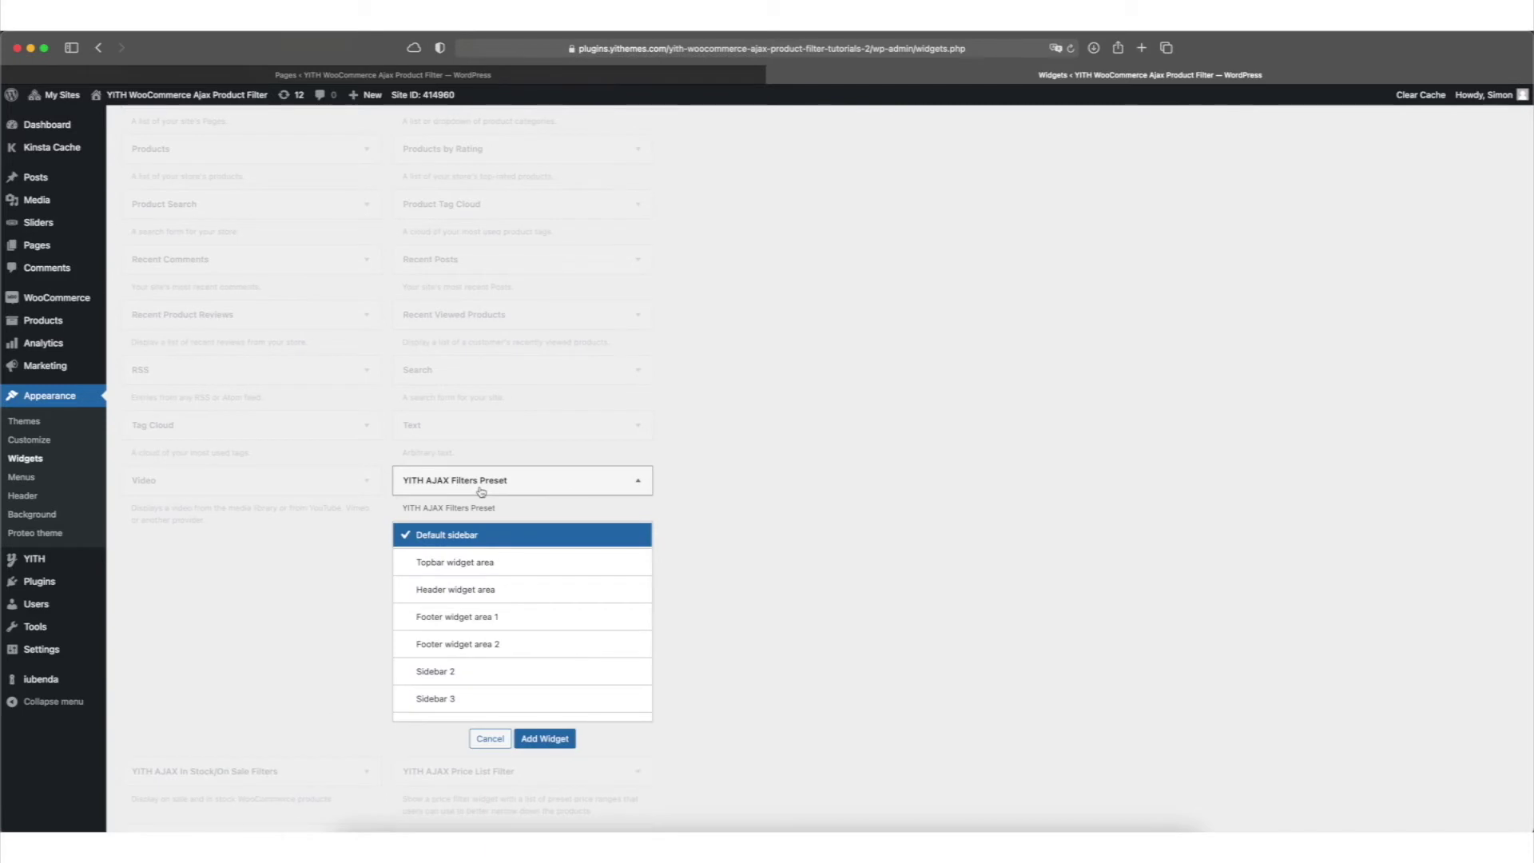
scroll(496, 617, "down", 1)
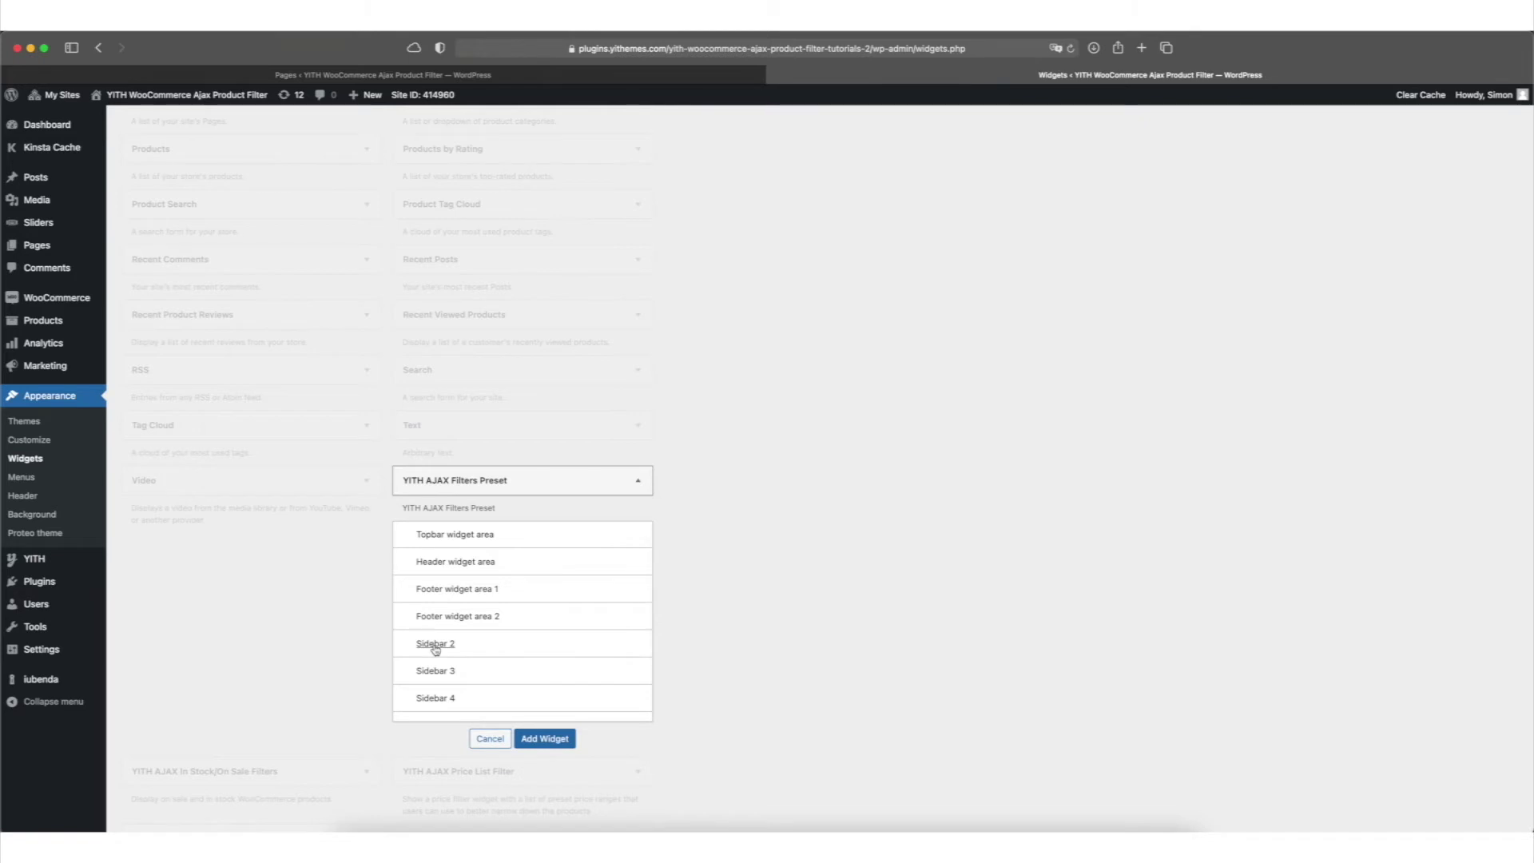
left_click(432, 644)
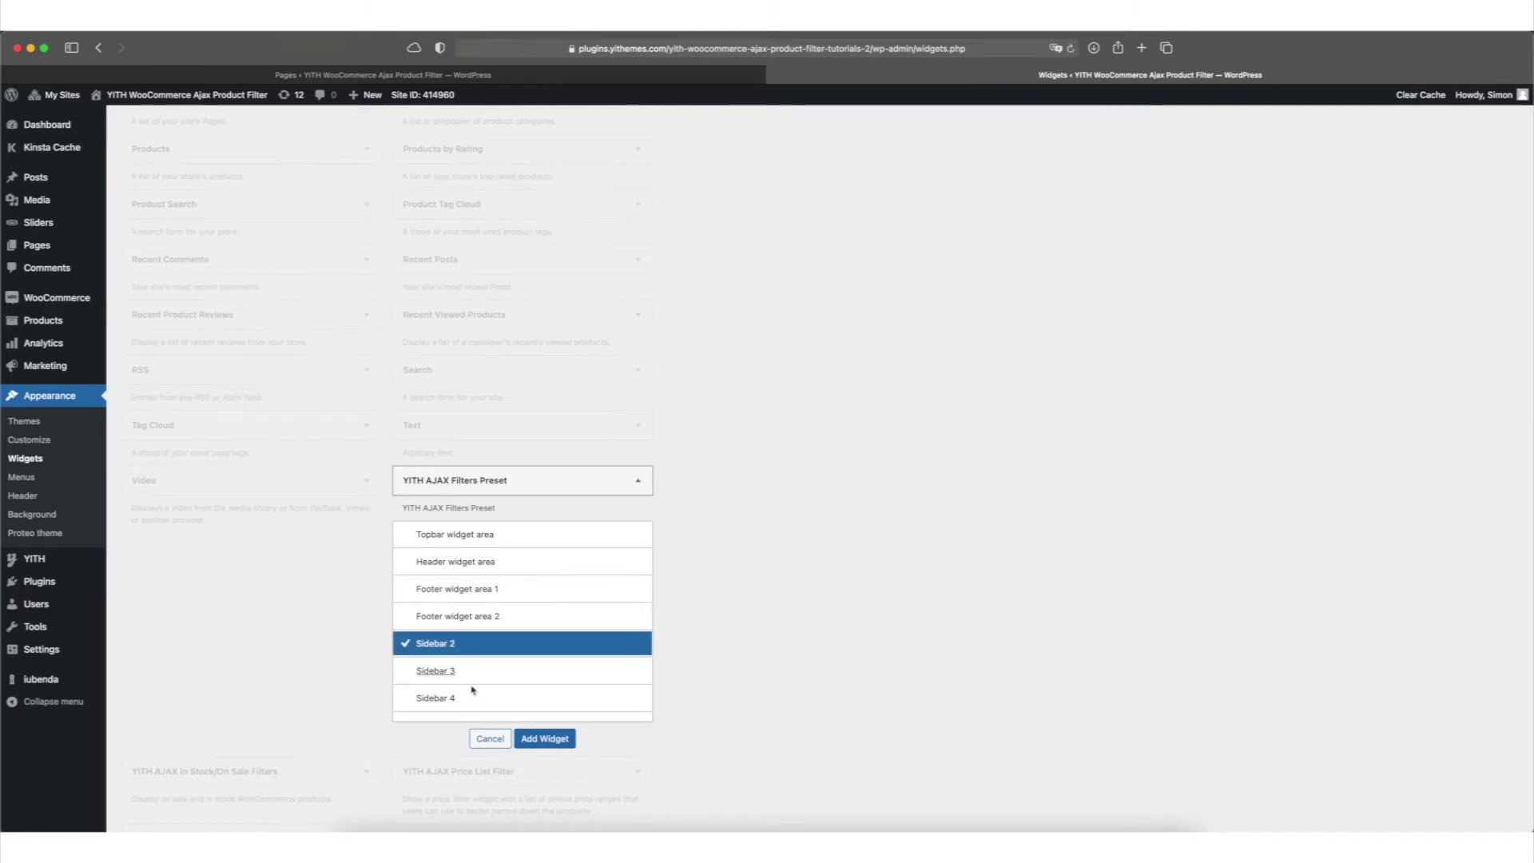
left_click(540, 735)
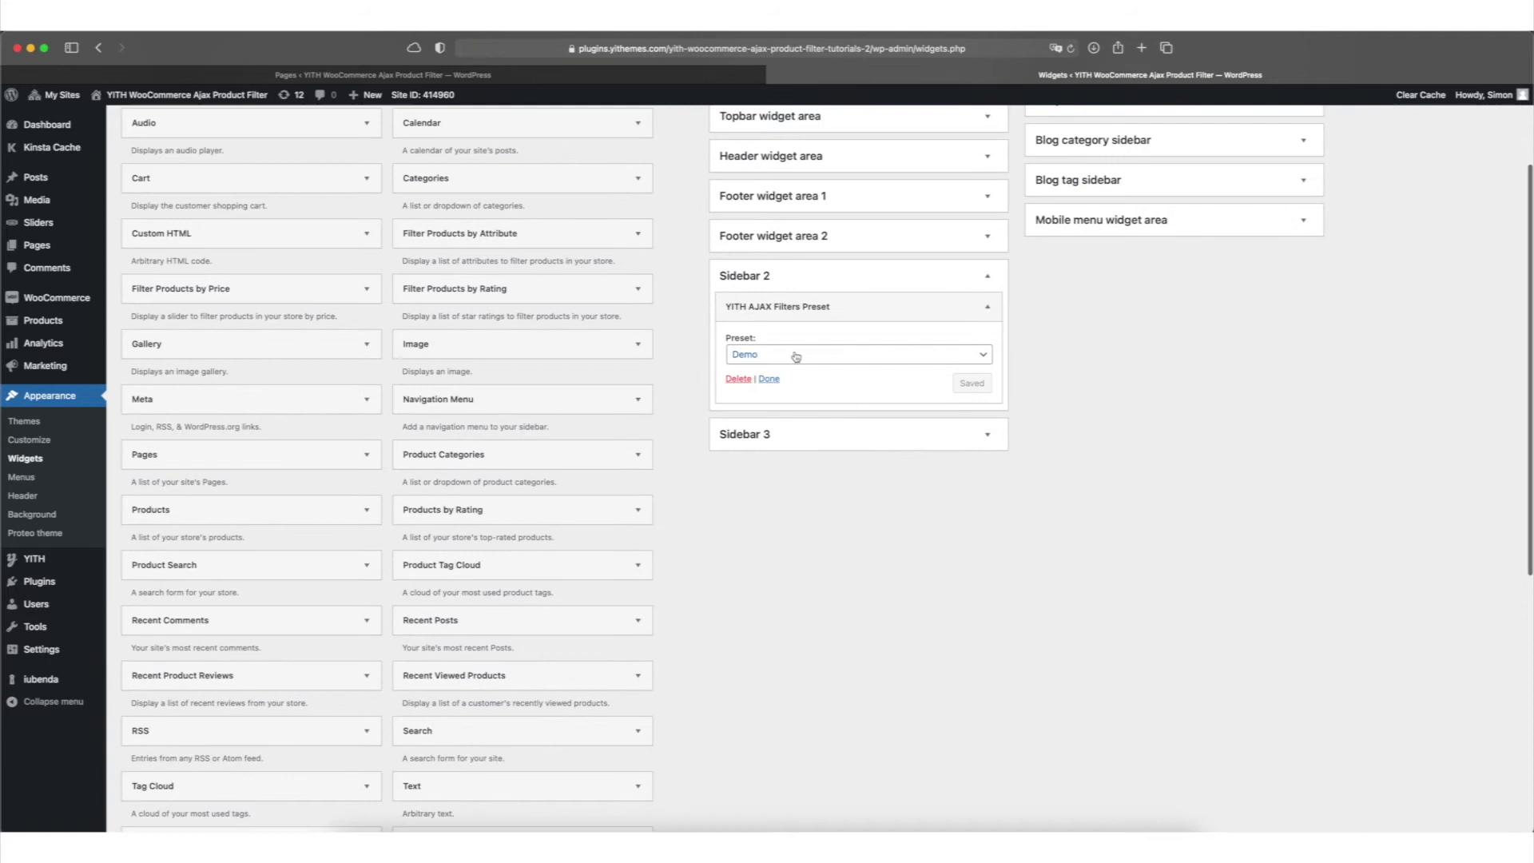
left_click(796, 355)
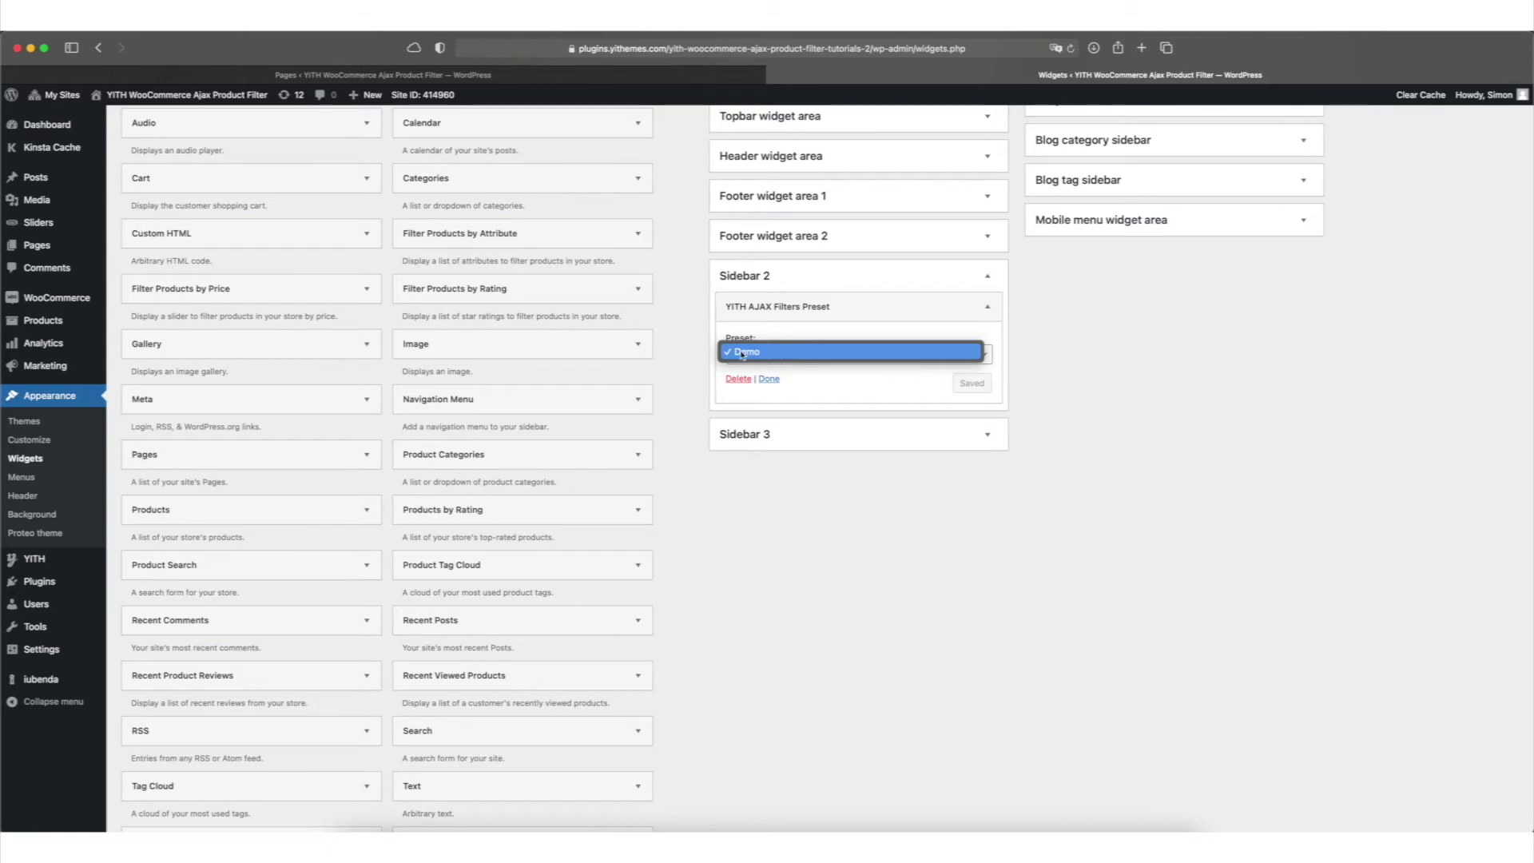
left_click(770, 322)
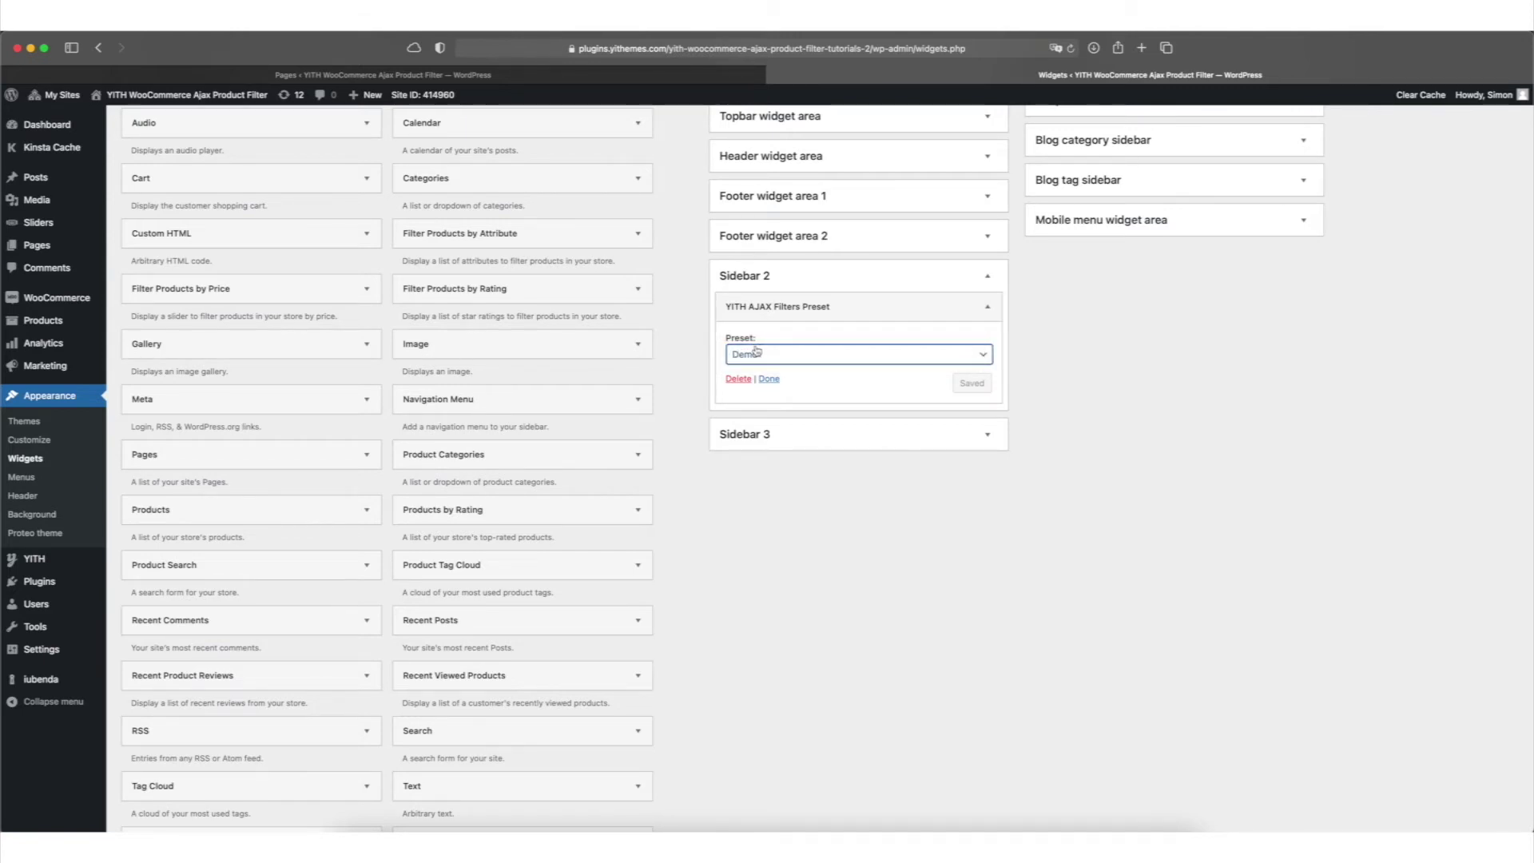
View the live Demo page in a new tab, then return to the Pages list to edit Demo
left_click(38, 245)
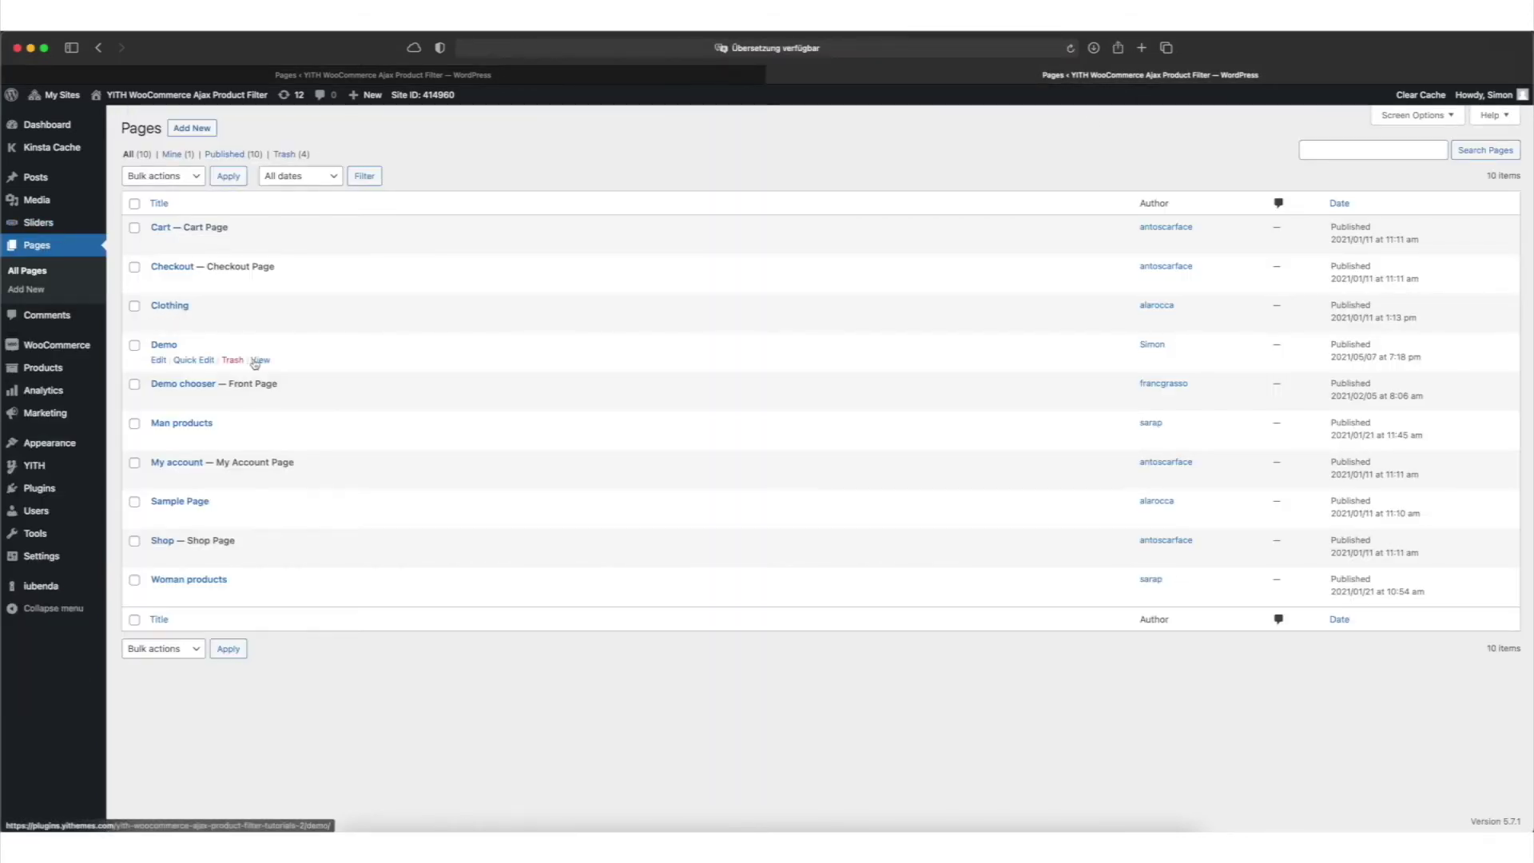
left_click(255, 361, "super")
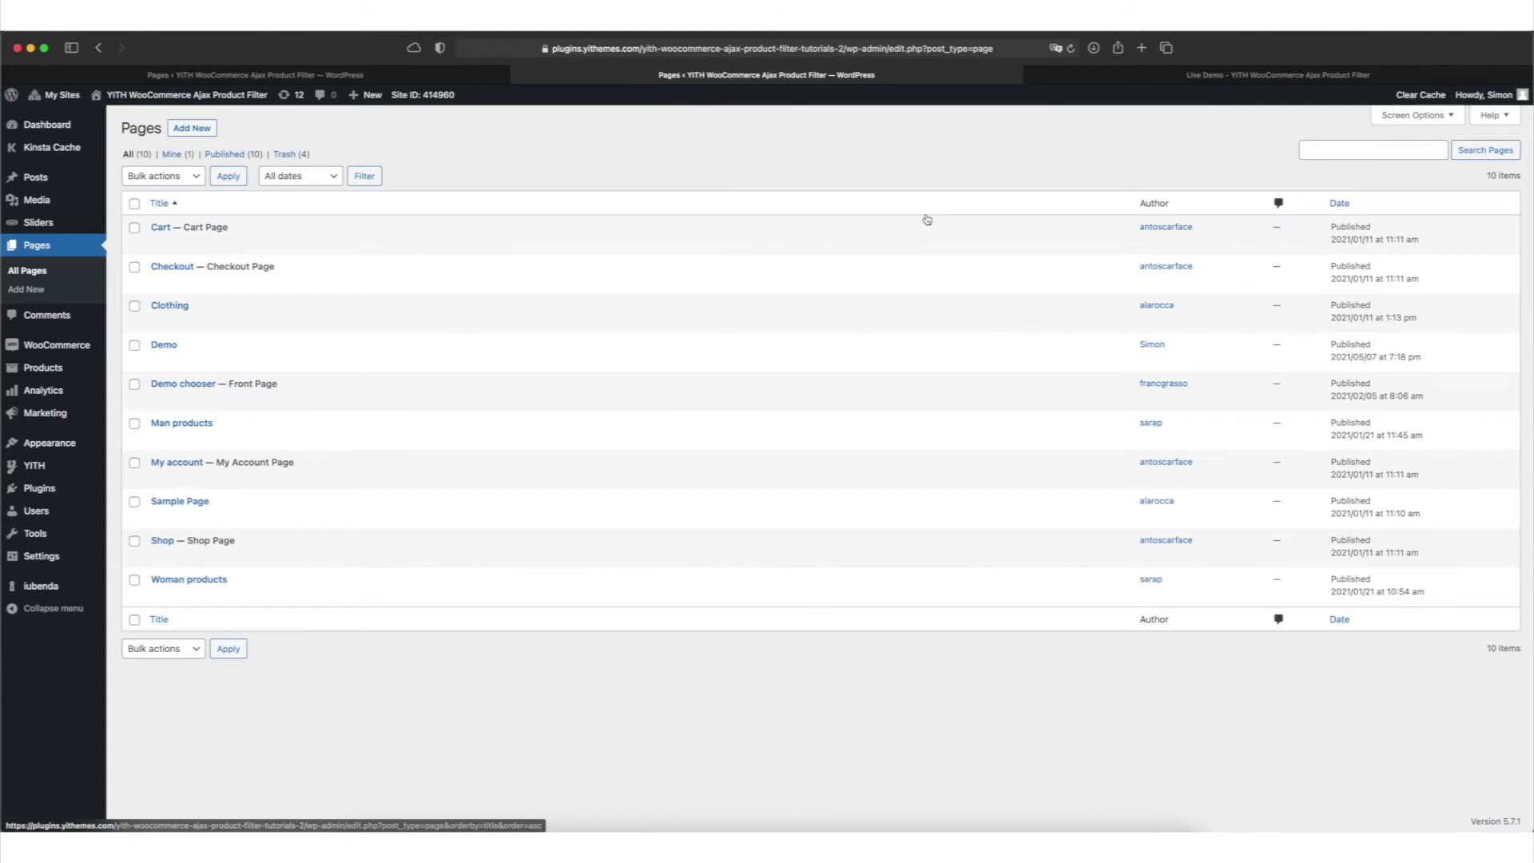
left_click(1164, 80)
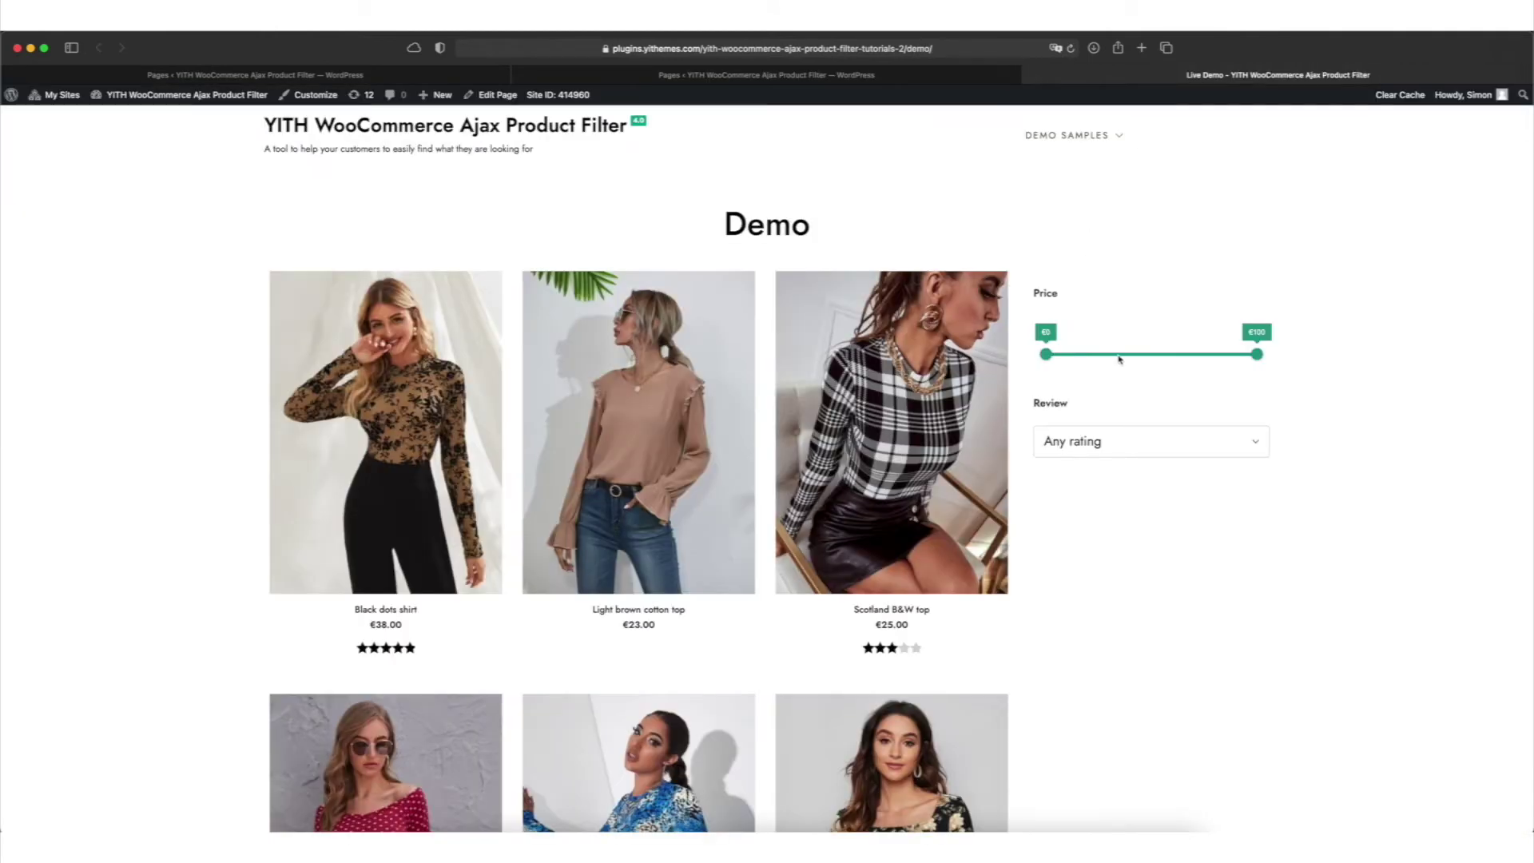
mouse_move(795, 379)
left_click(983, 76)
mouse_move(250, 352)
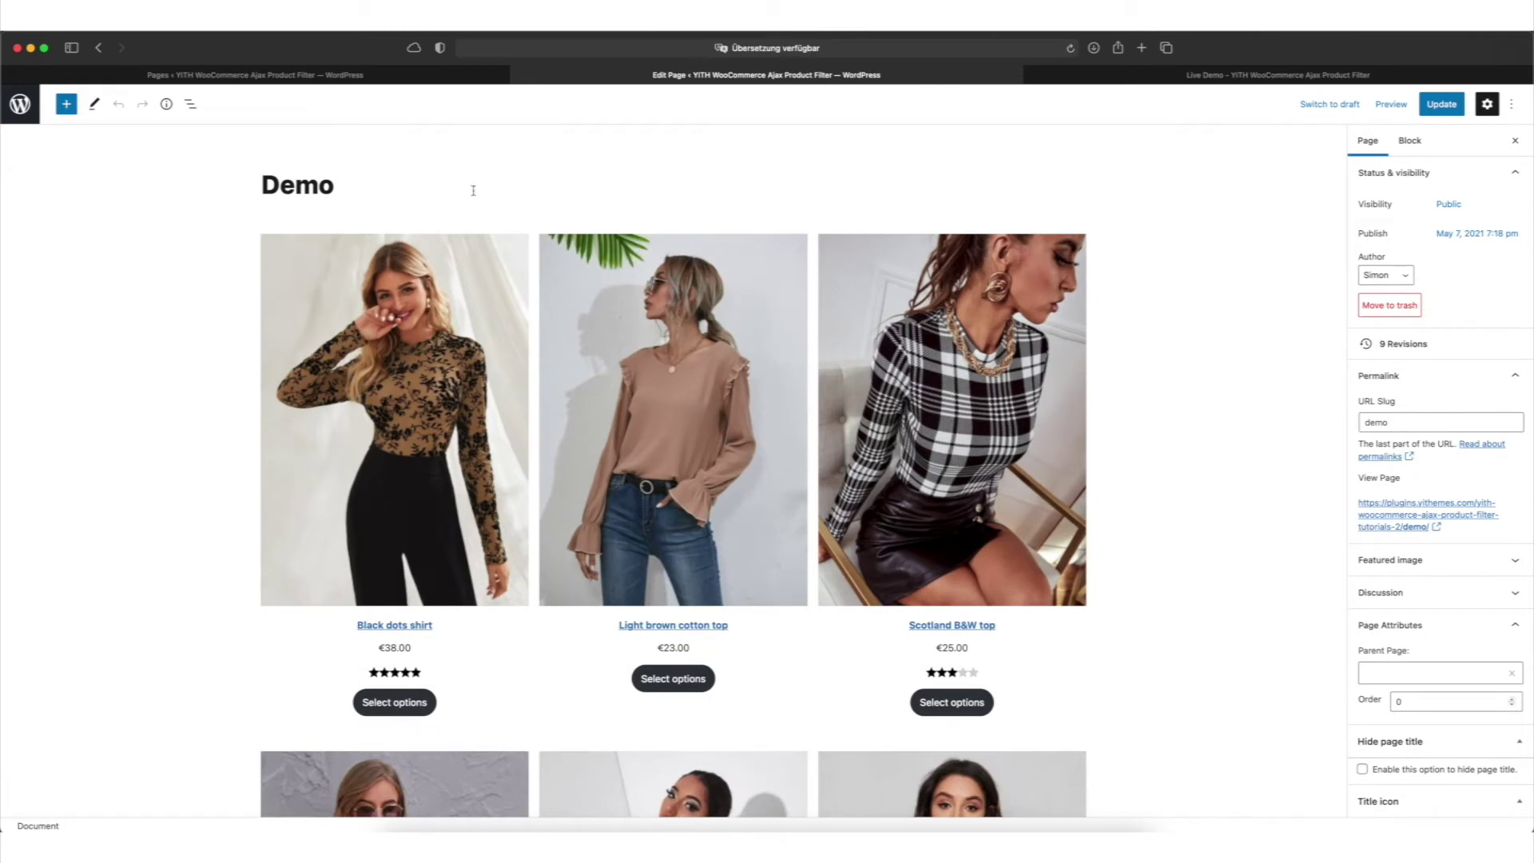
Add a 33/66 Columns block below the title and drag the product grid into the right column
left_click(472, 190)
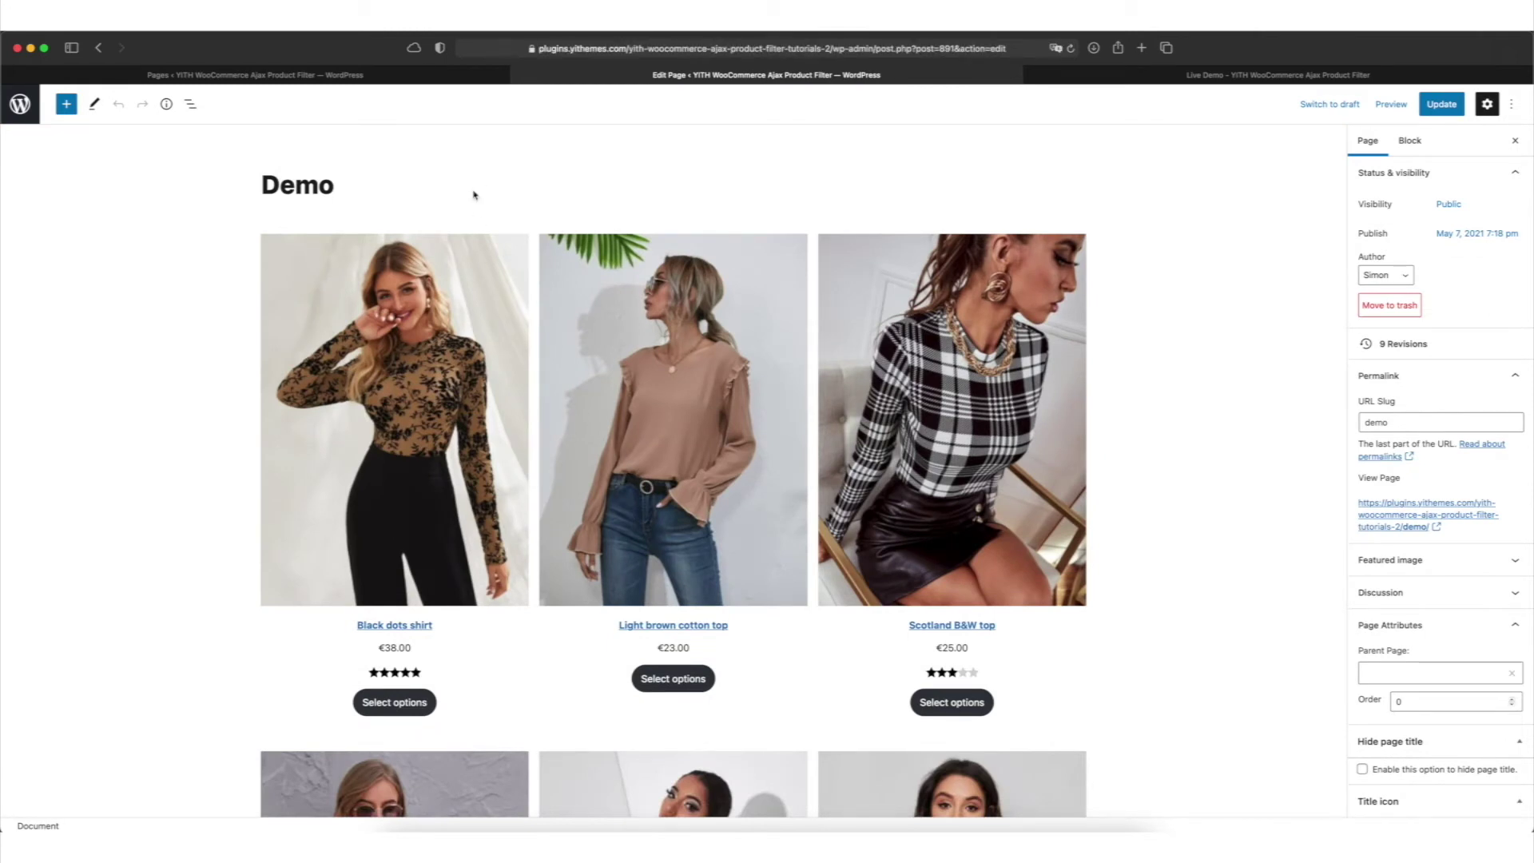
key("Return")
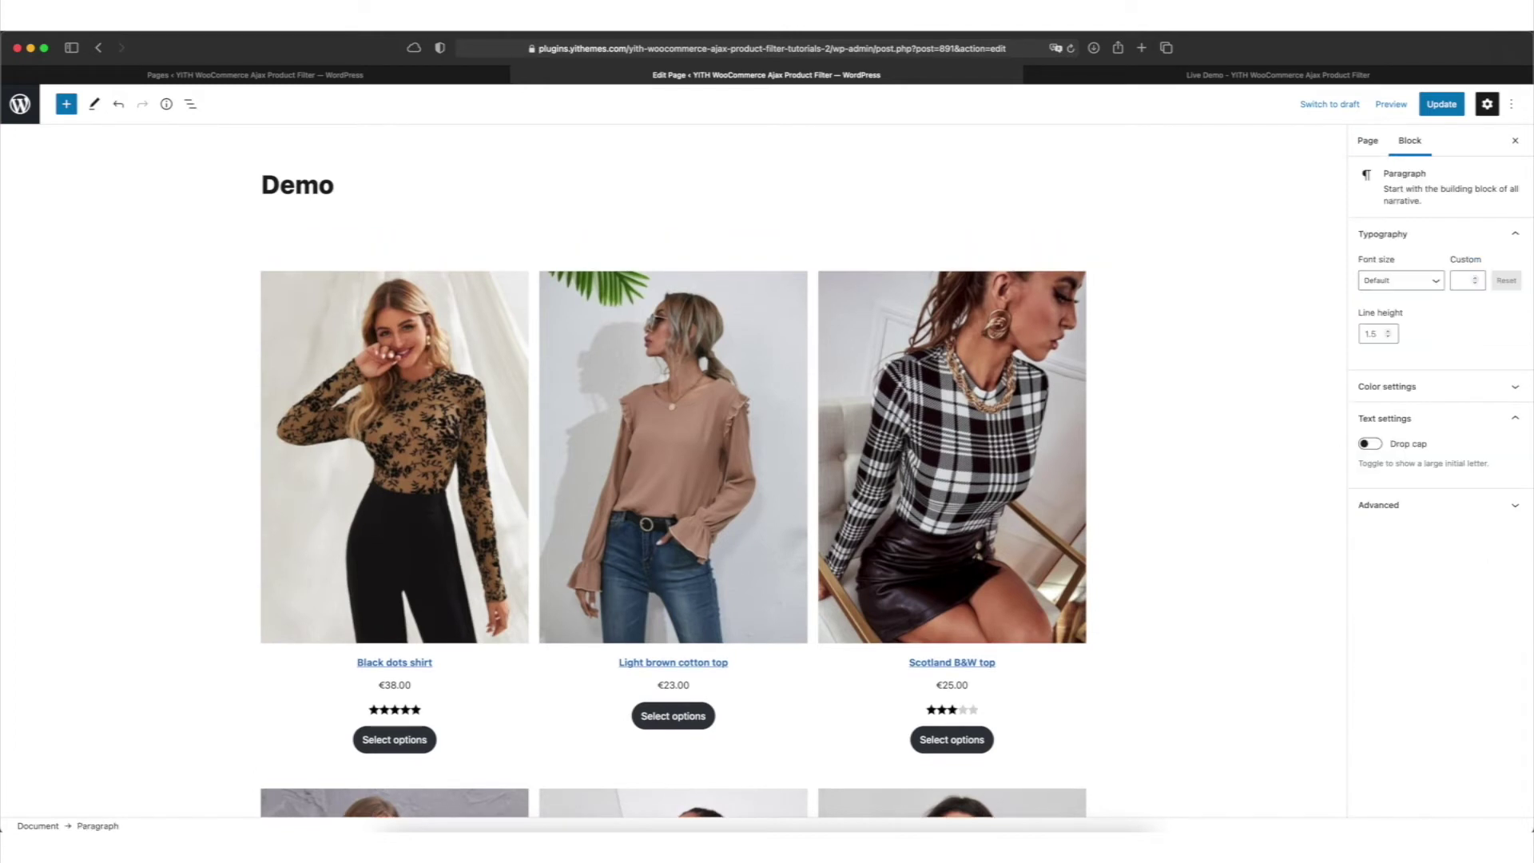
left_click(67, 105)
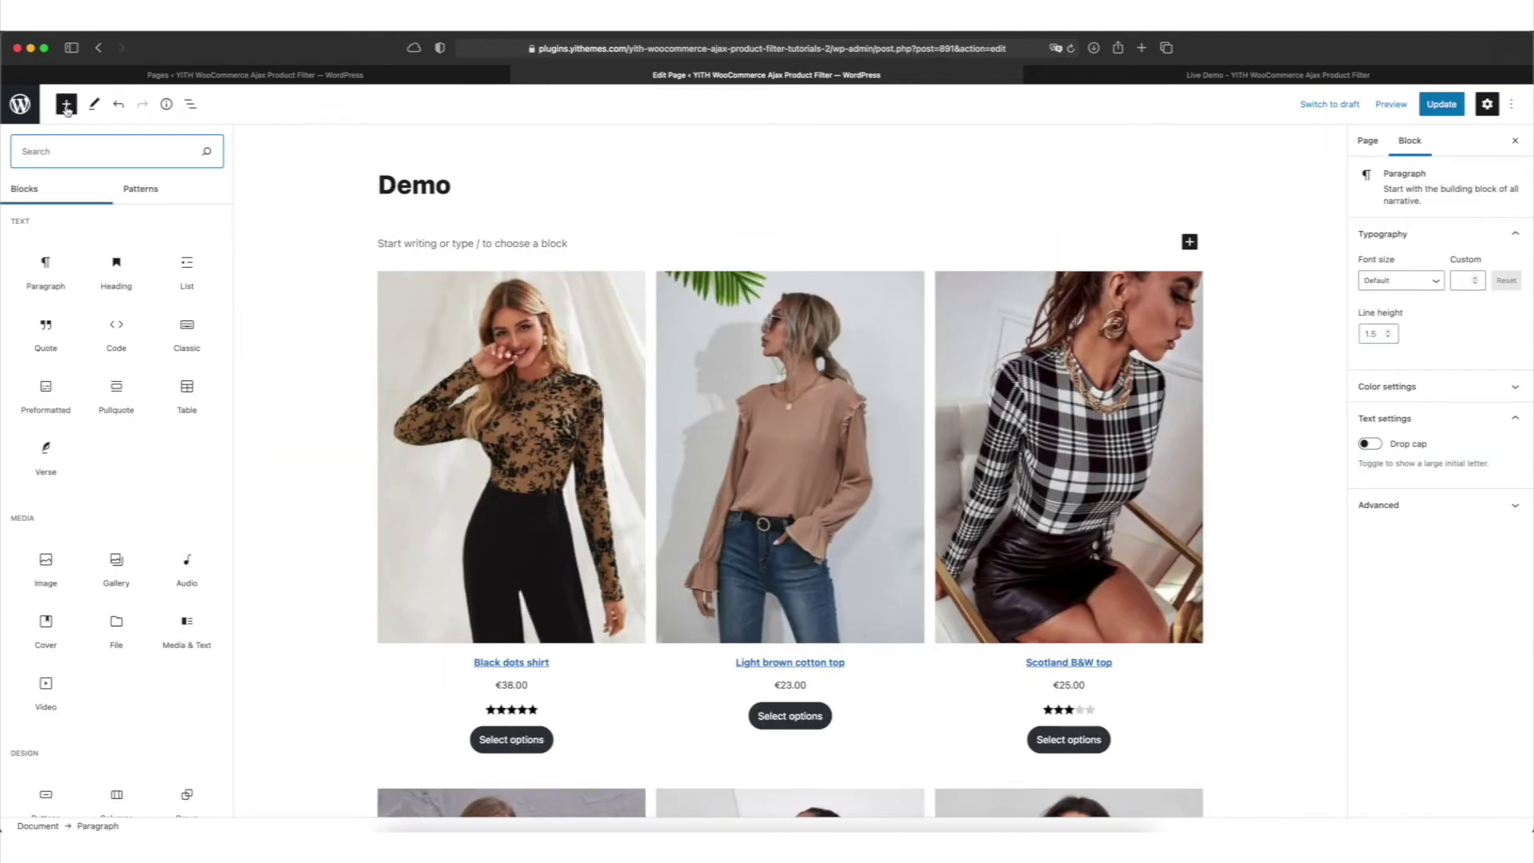
type("c")
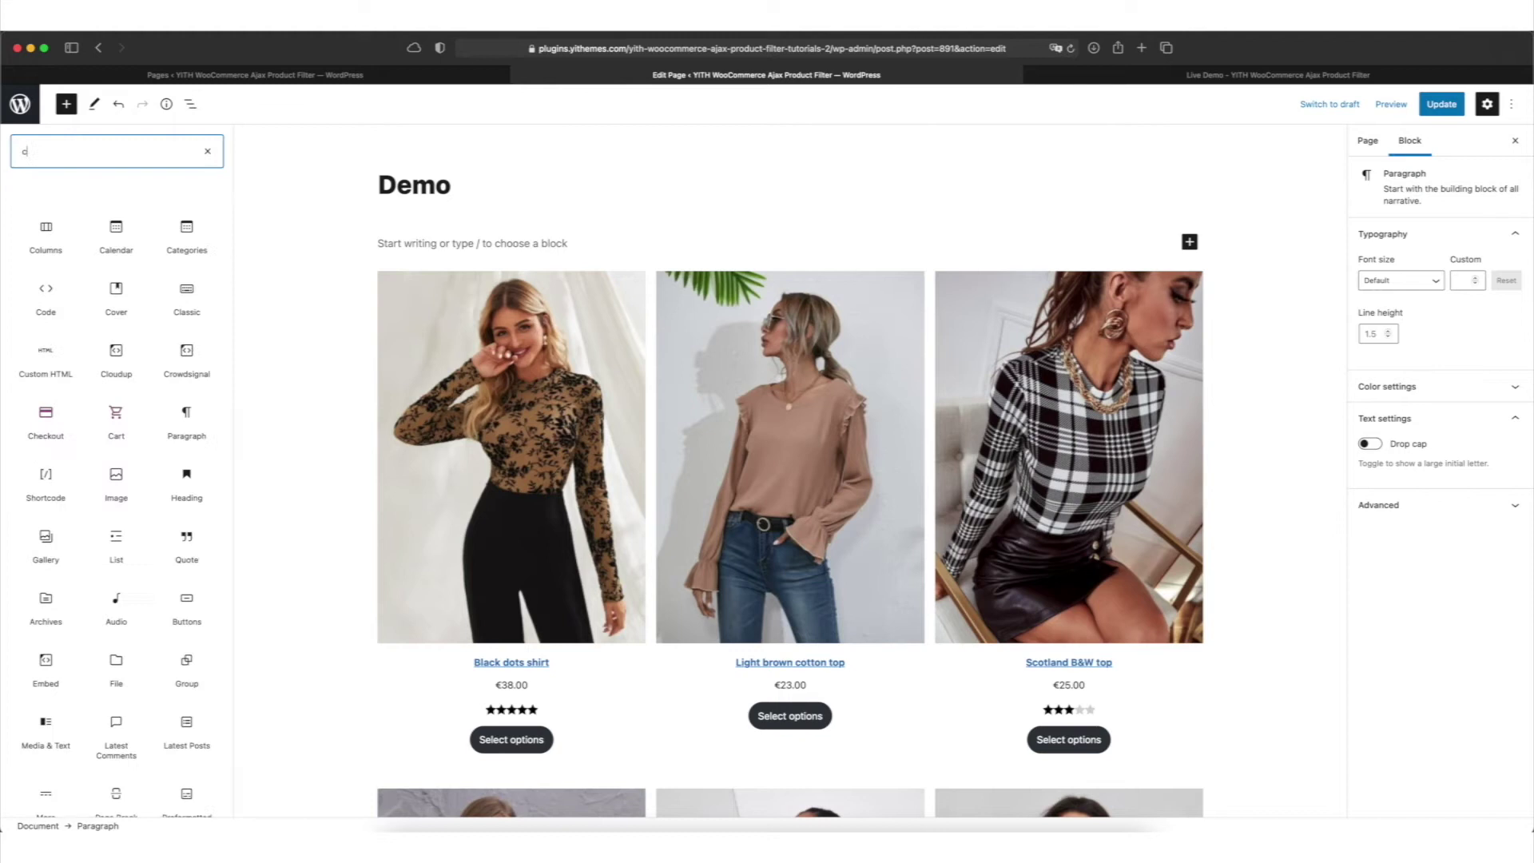
type("olu")
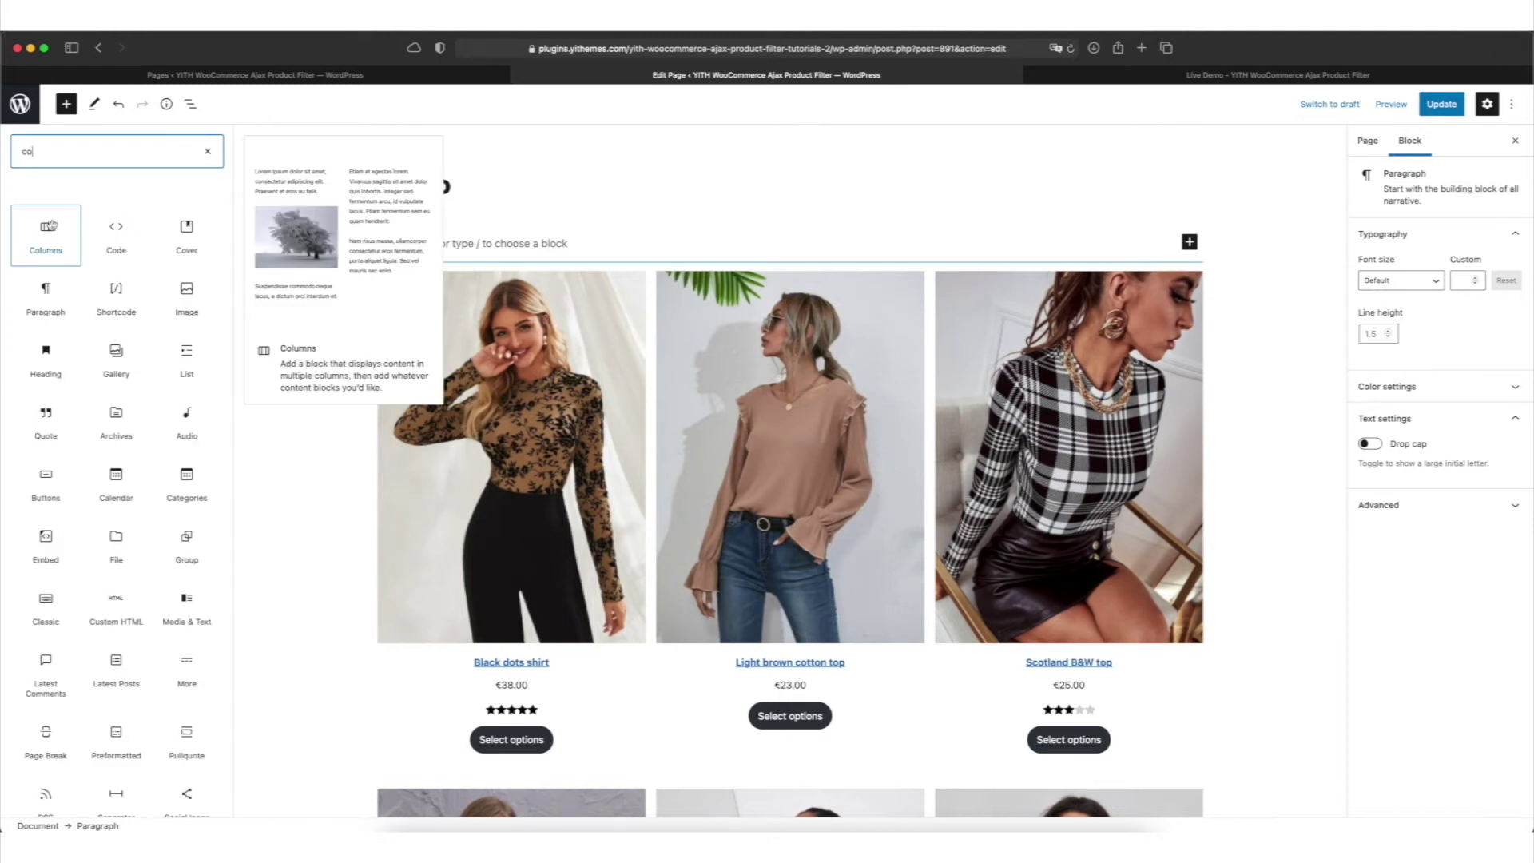
left_click(46, 233)
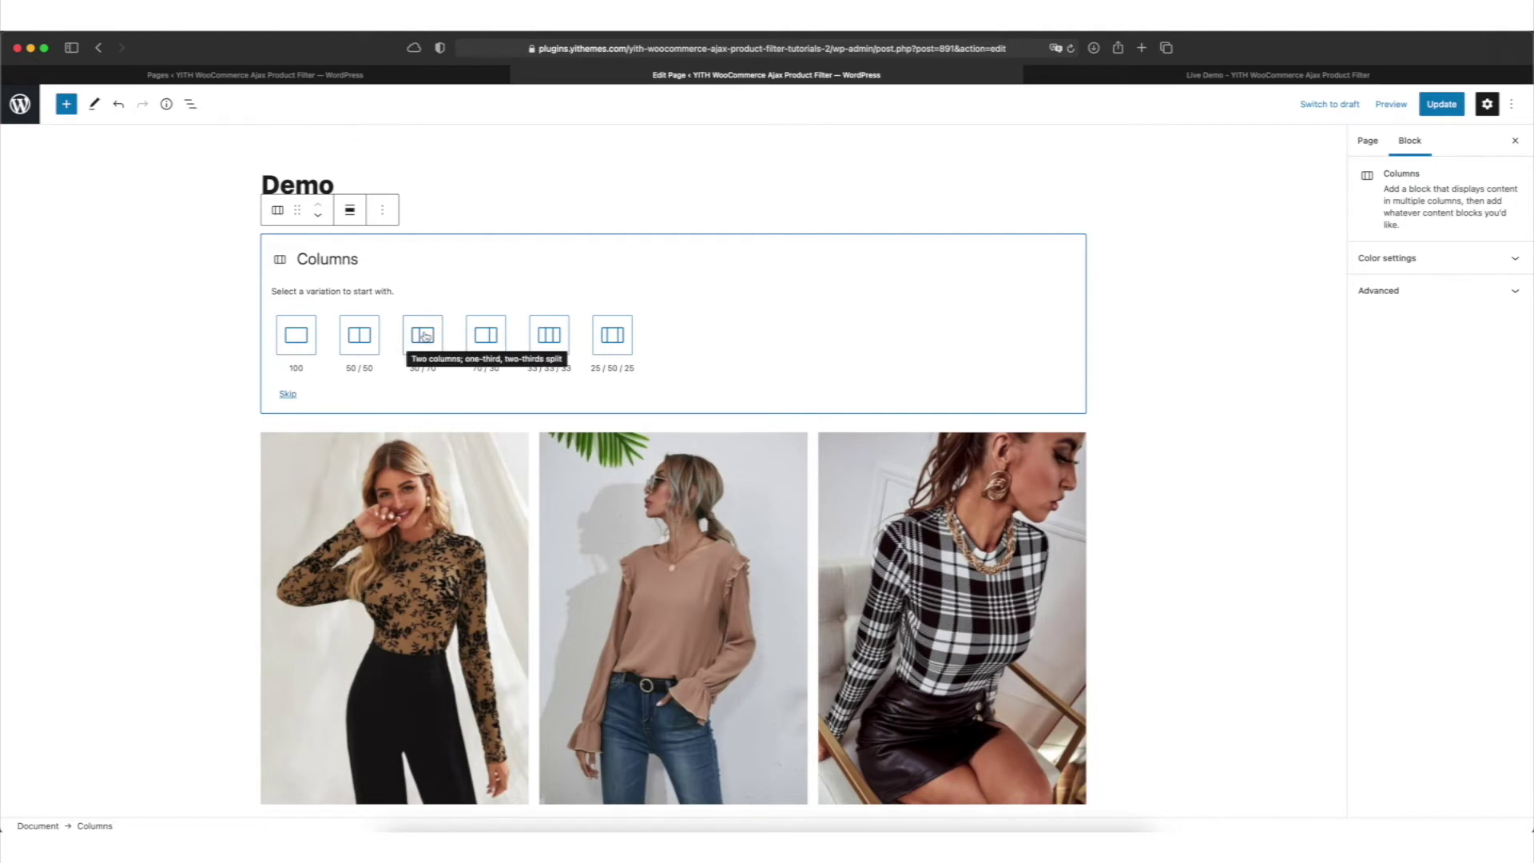
left_click(422, 335)
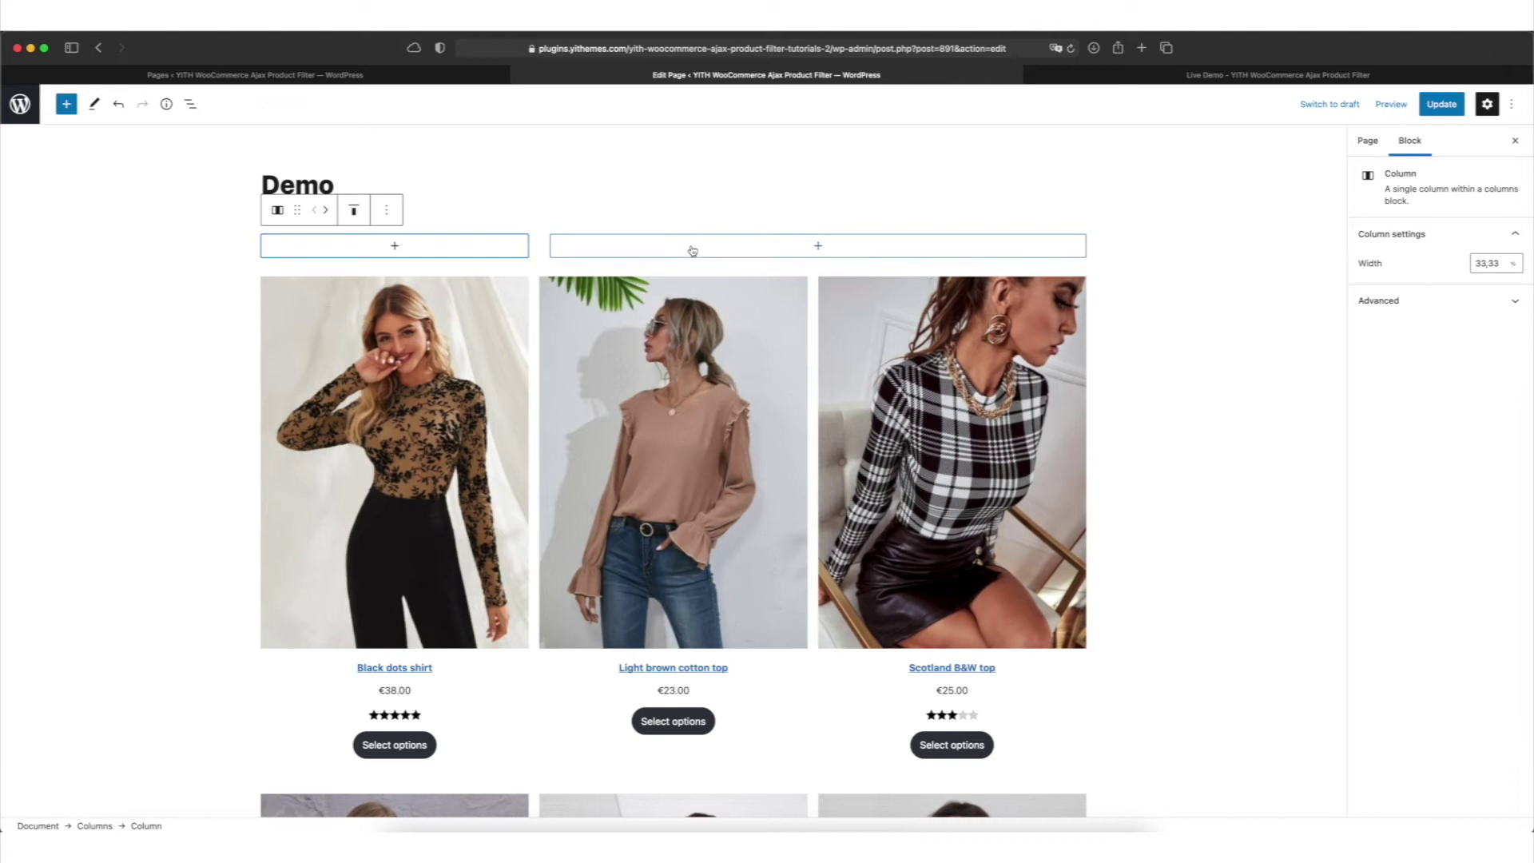
left_click(400, 323)
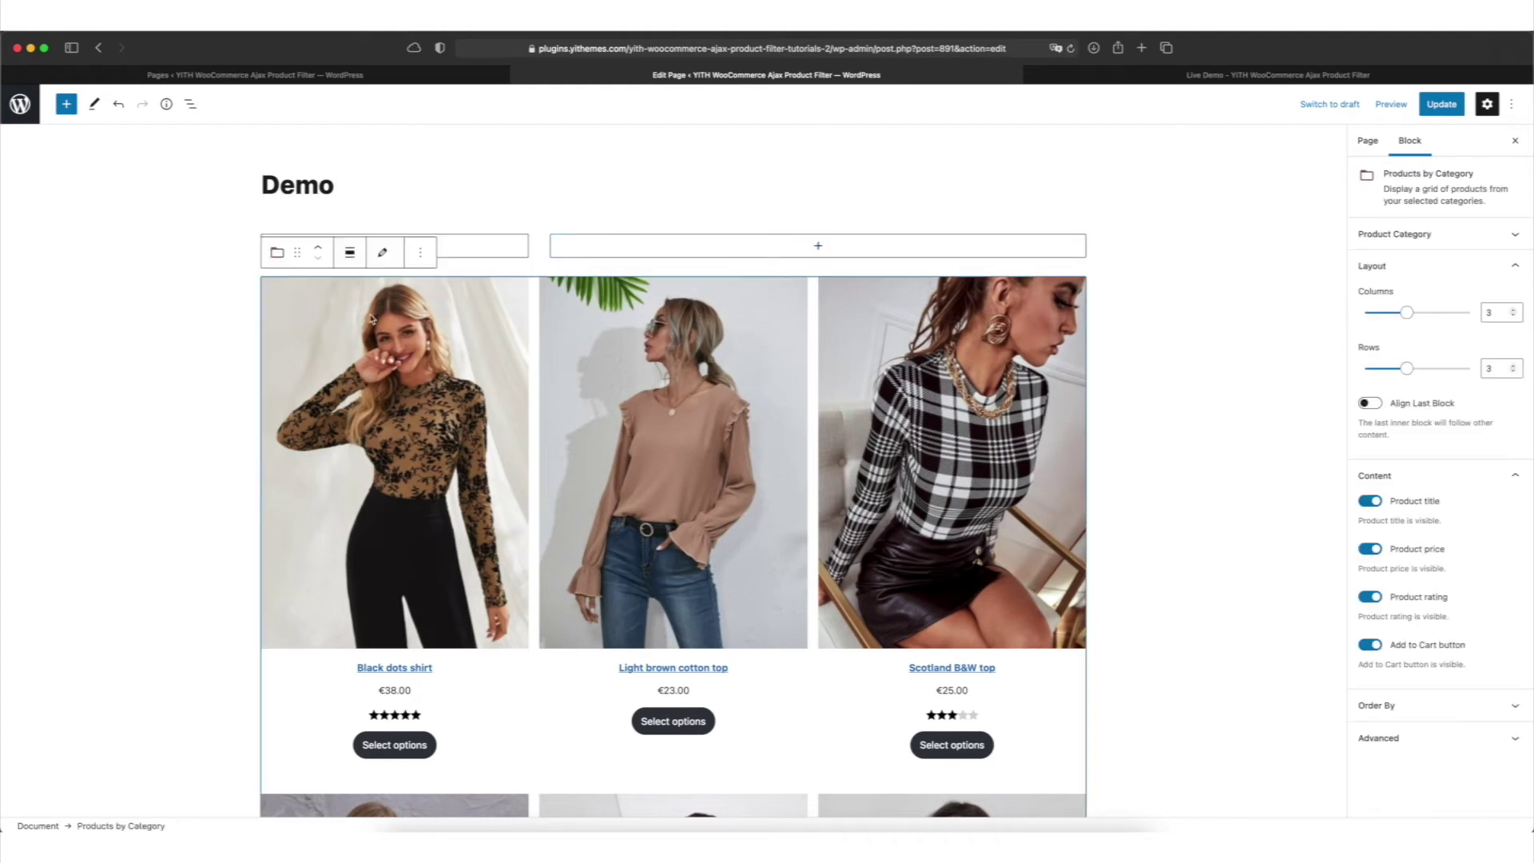
left_click_drag(297, 256, 594, 245)
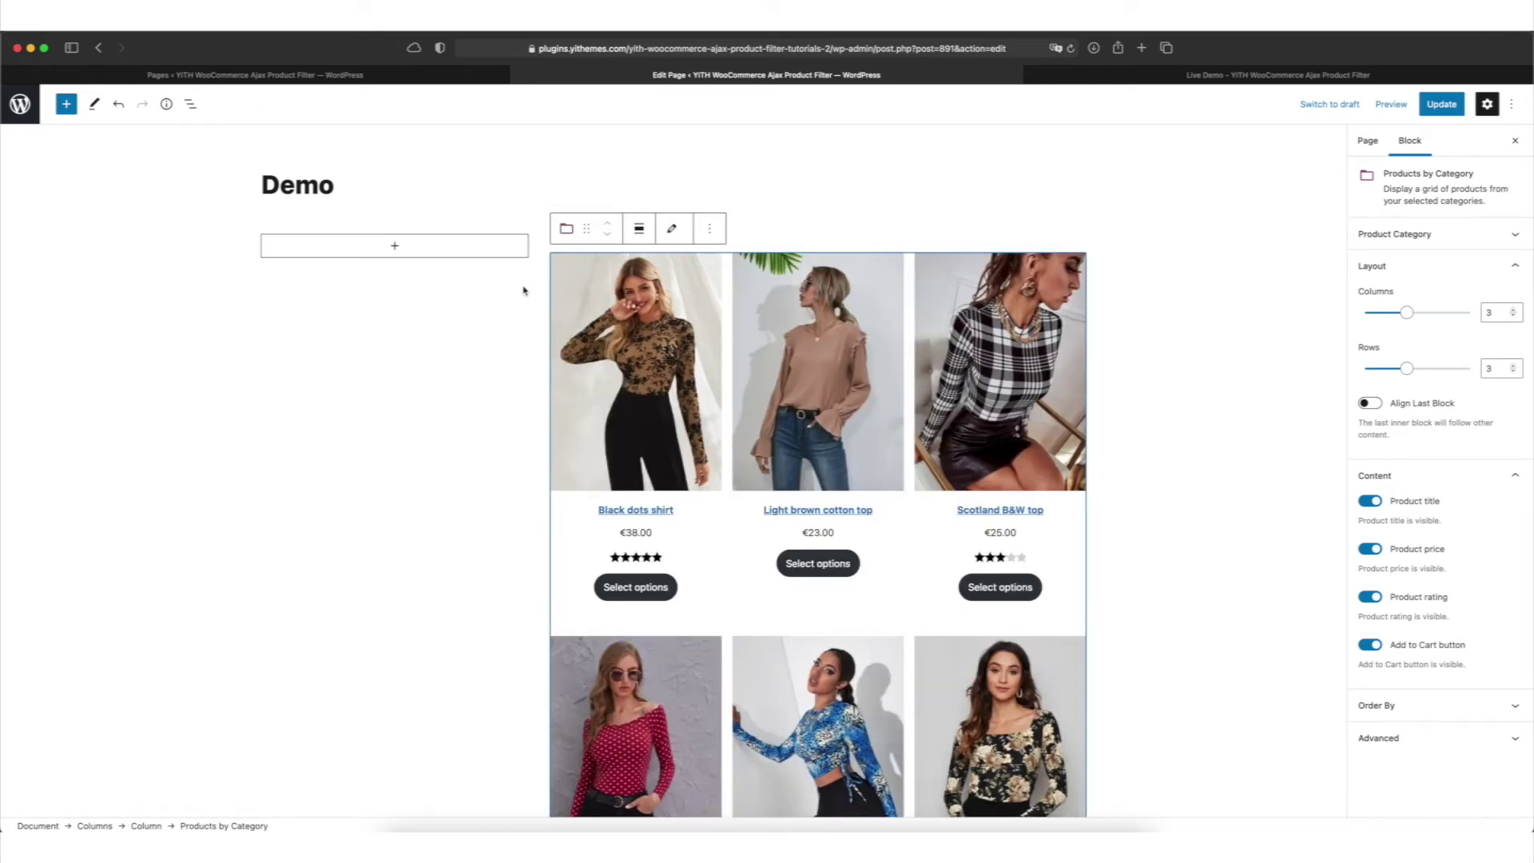
Put a Shortcode block with [yith_wcan_filters slug="draft-preset"] in the left column and update the page
left_click(394, 247)
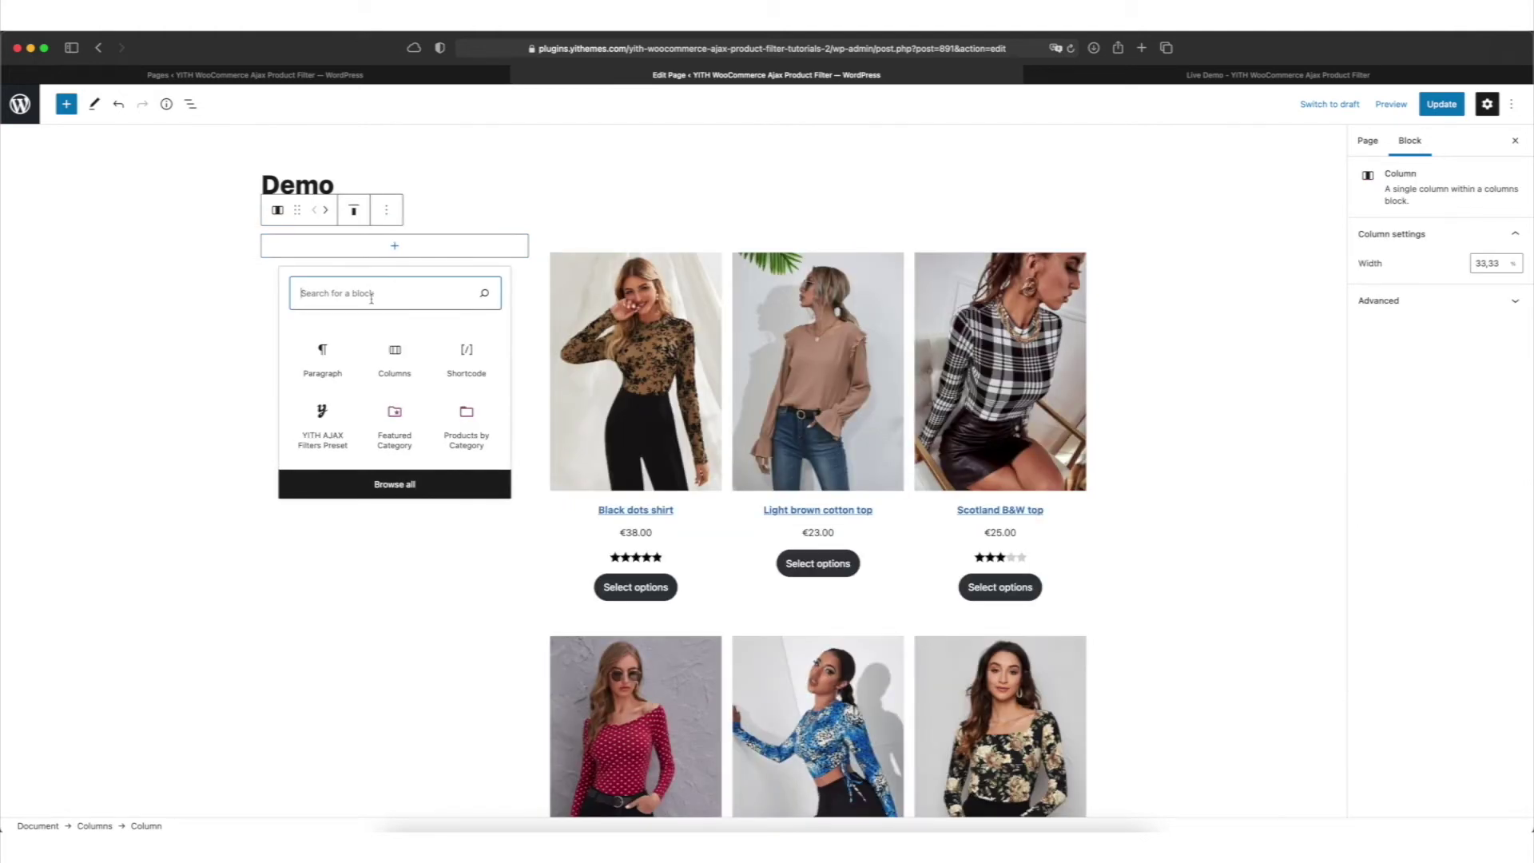
type("short")
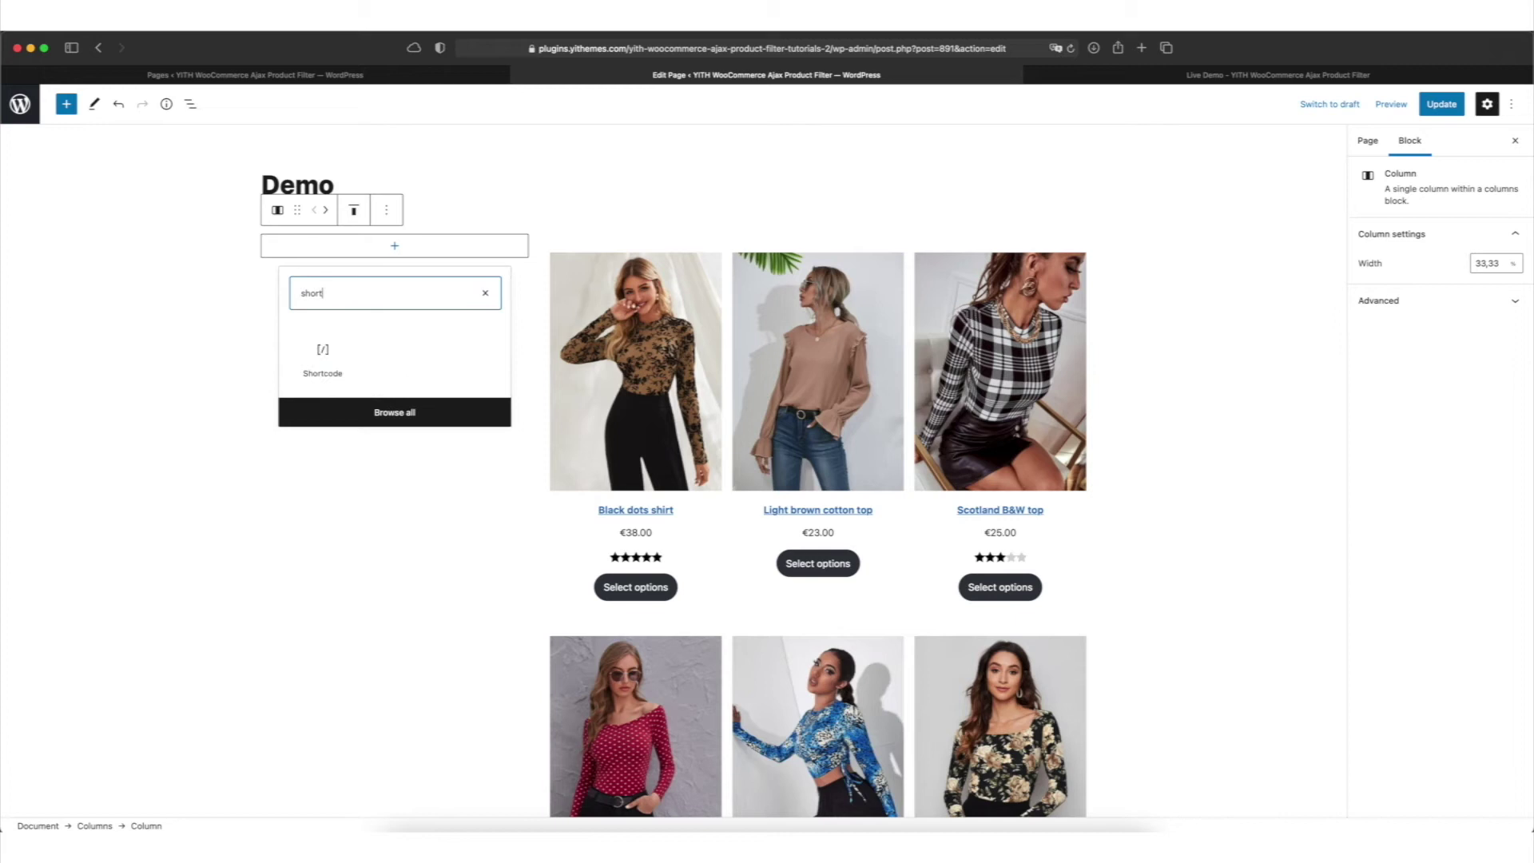
left_click(323, 358)
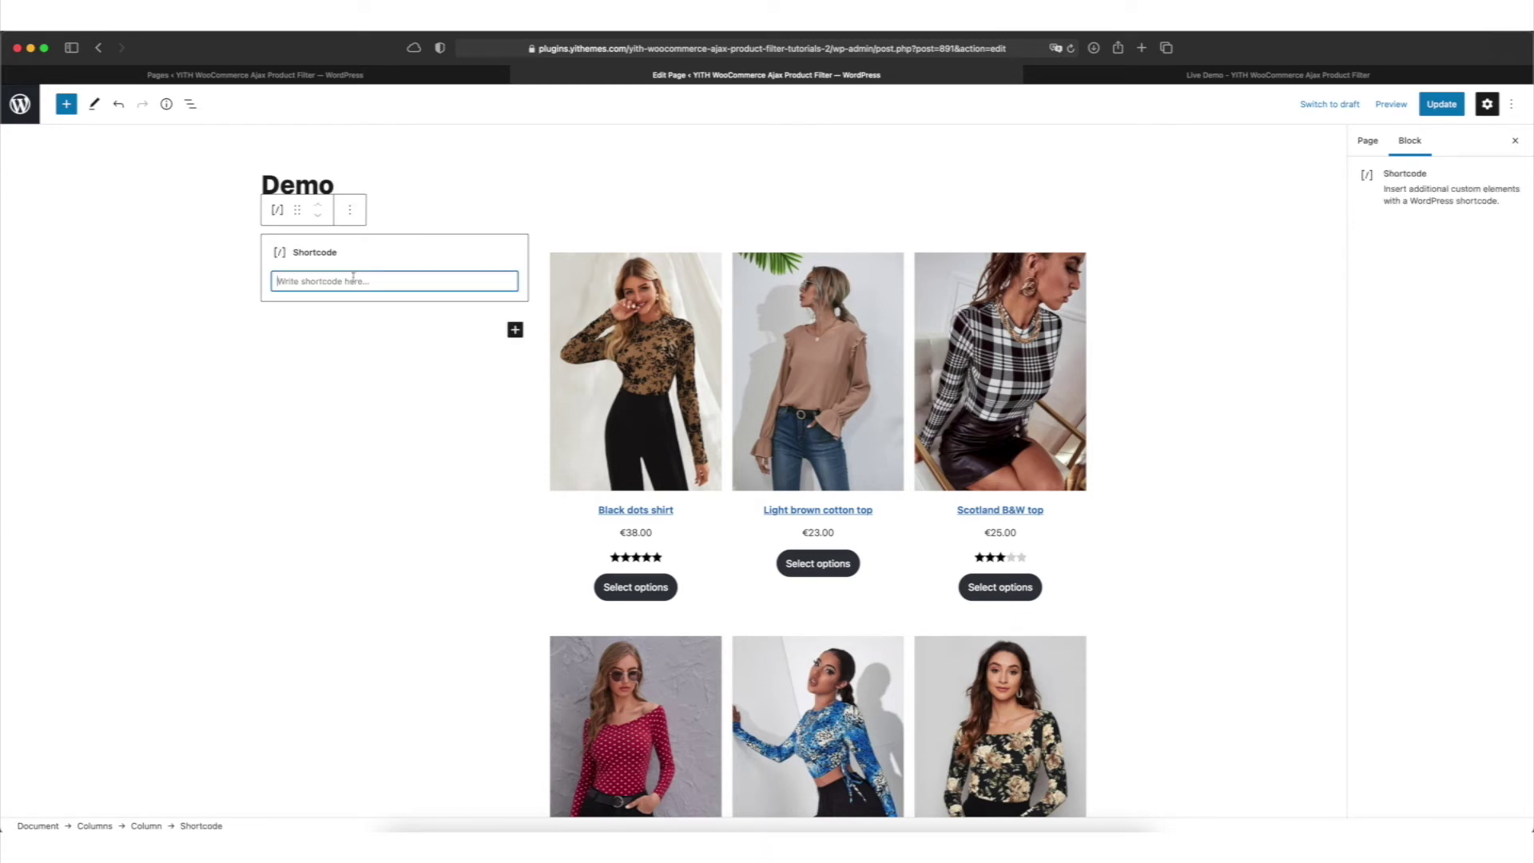
type("[yith_wcan_filters slug=\"draft-preset\"]")
left_click(1434, 104)
Reload the live Demo page to check the Price and Review filters, then return to the editor
mouse_move(1180, 78)
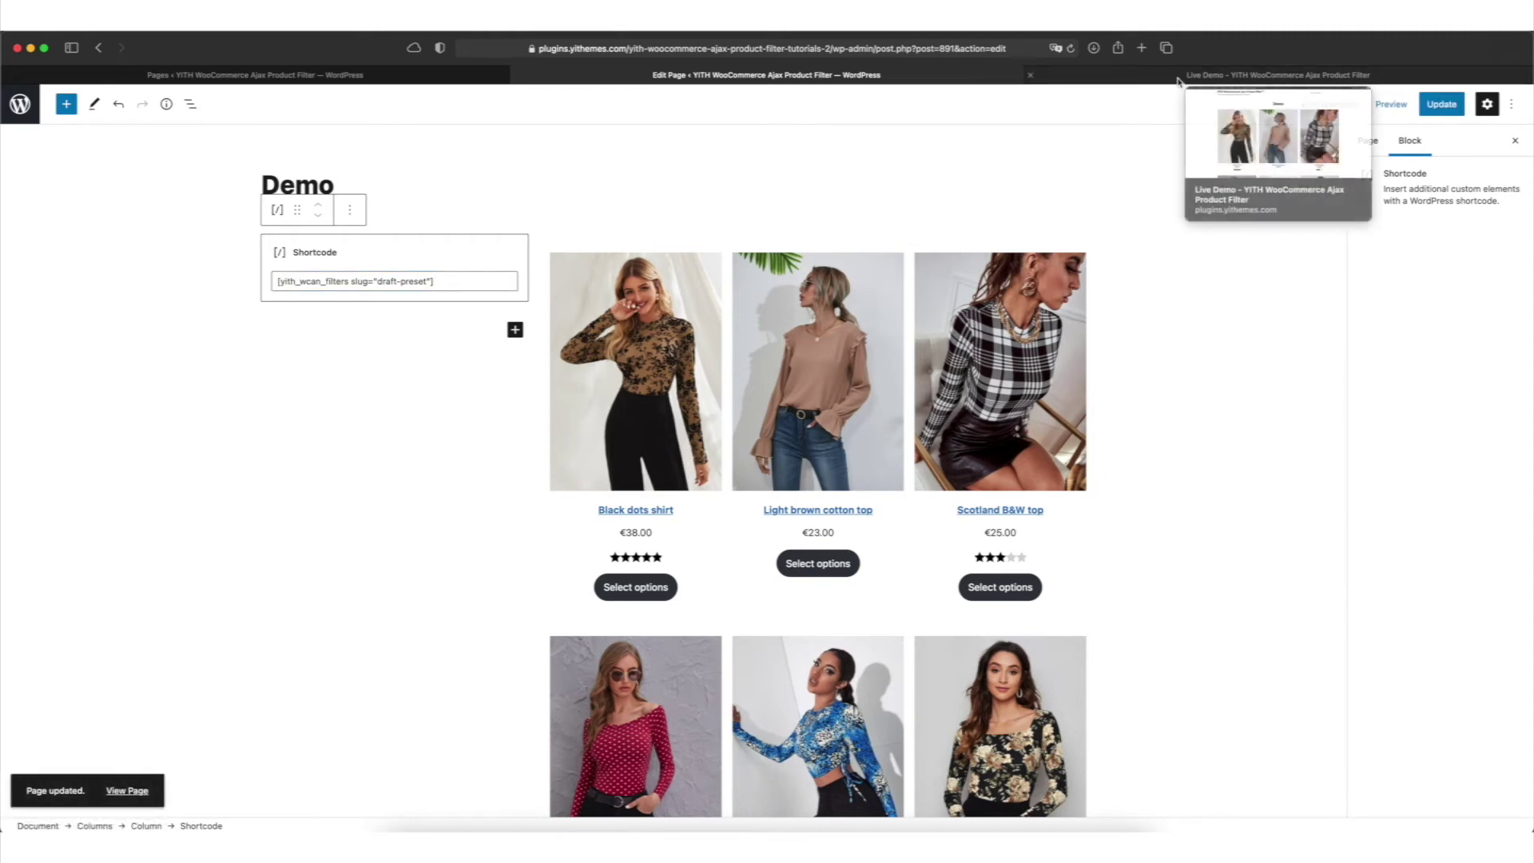
left_click(1179, 77)
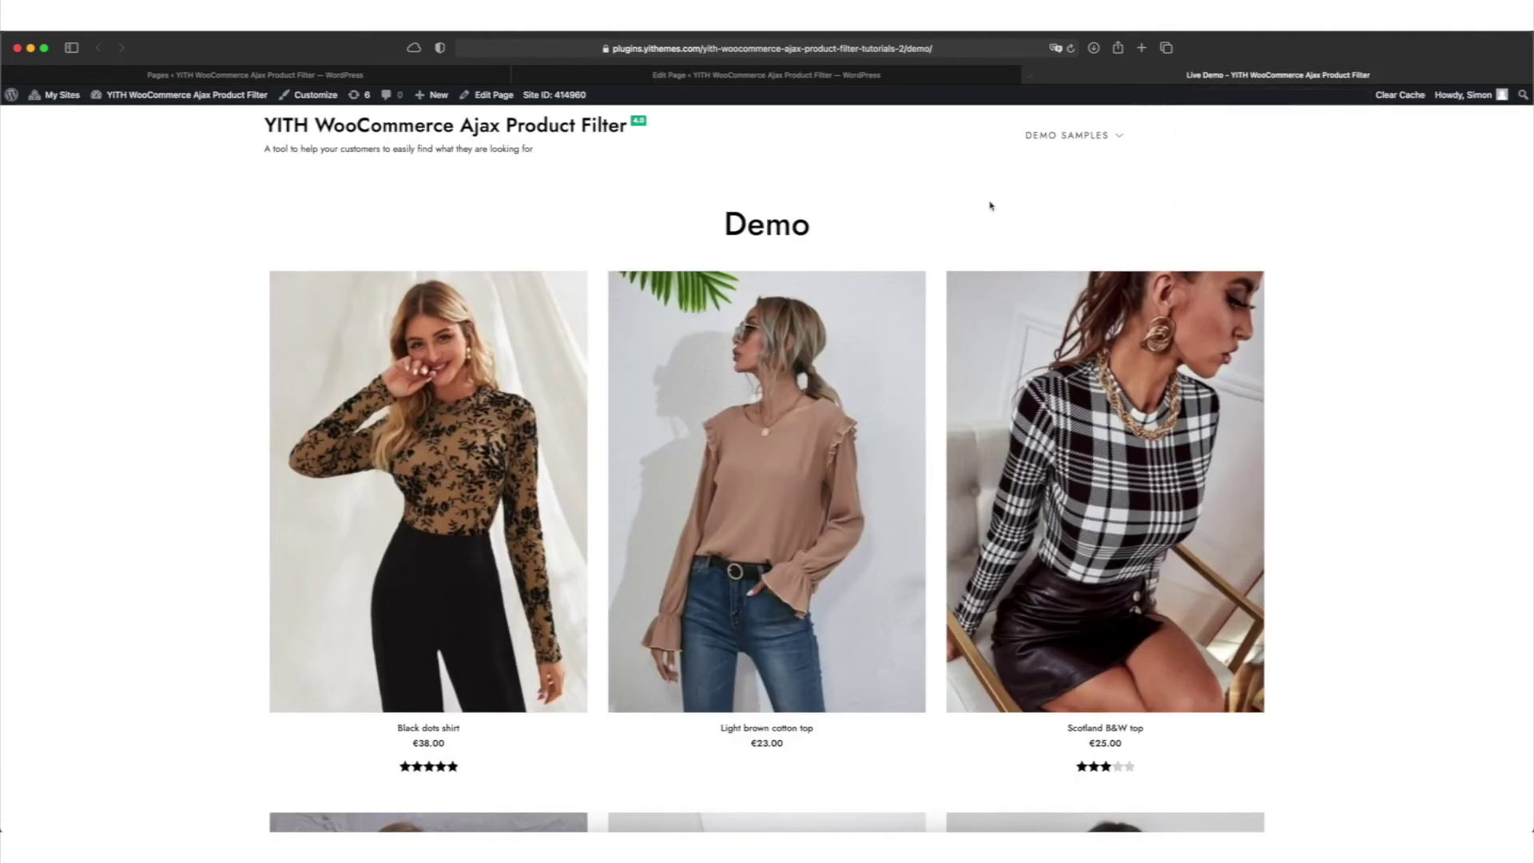
key("super+r")
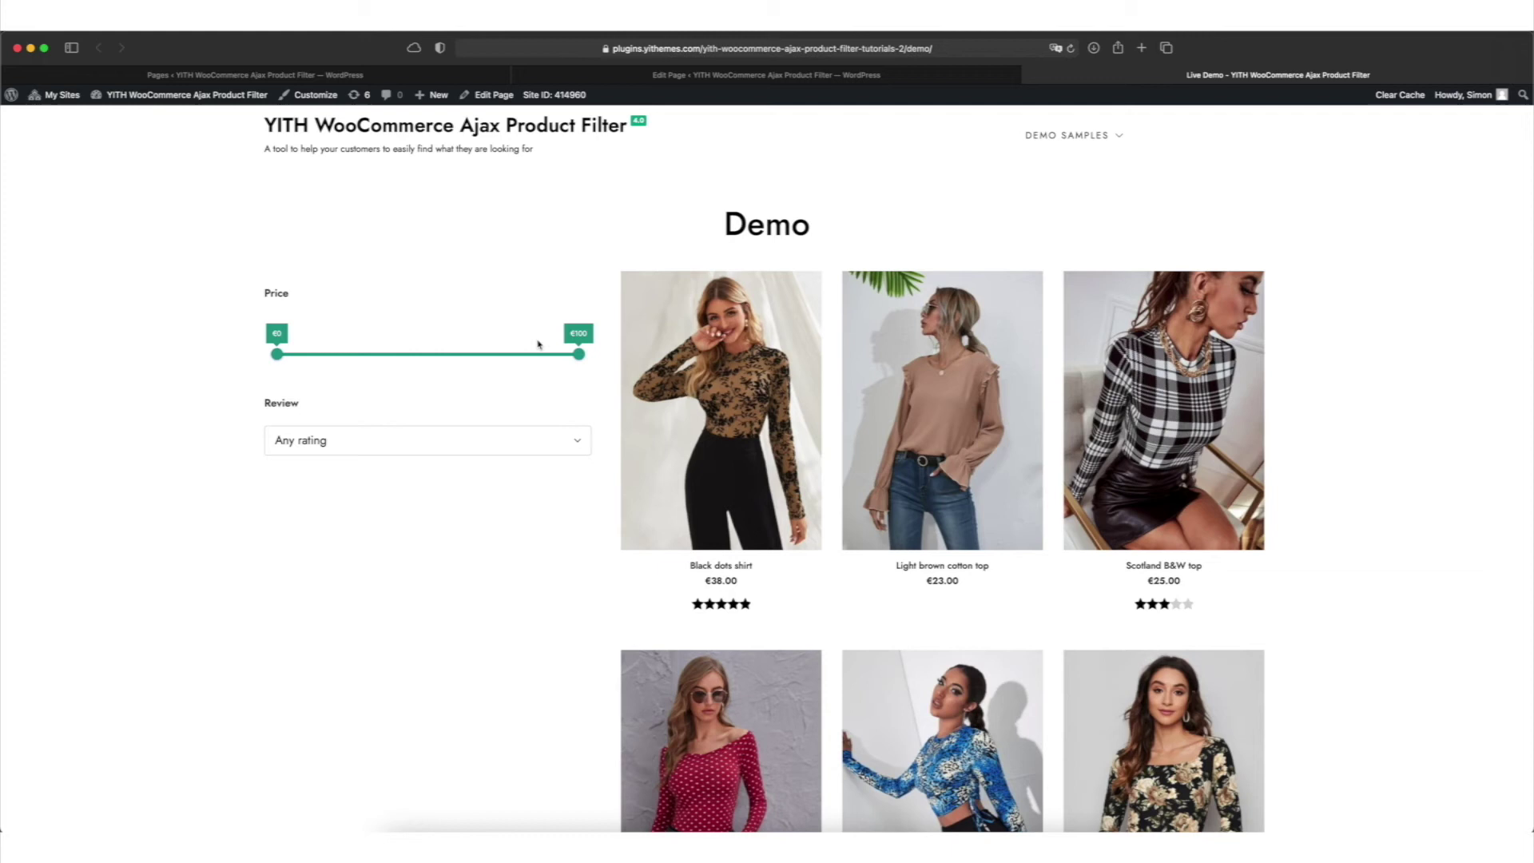
left_click(752, 78)
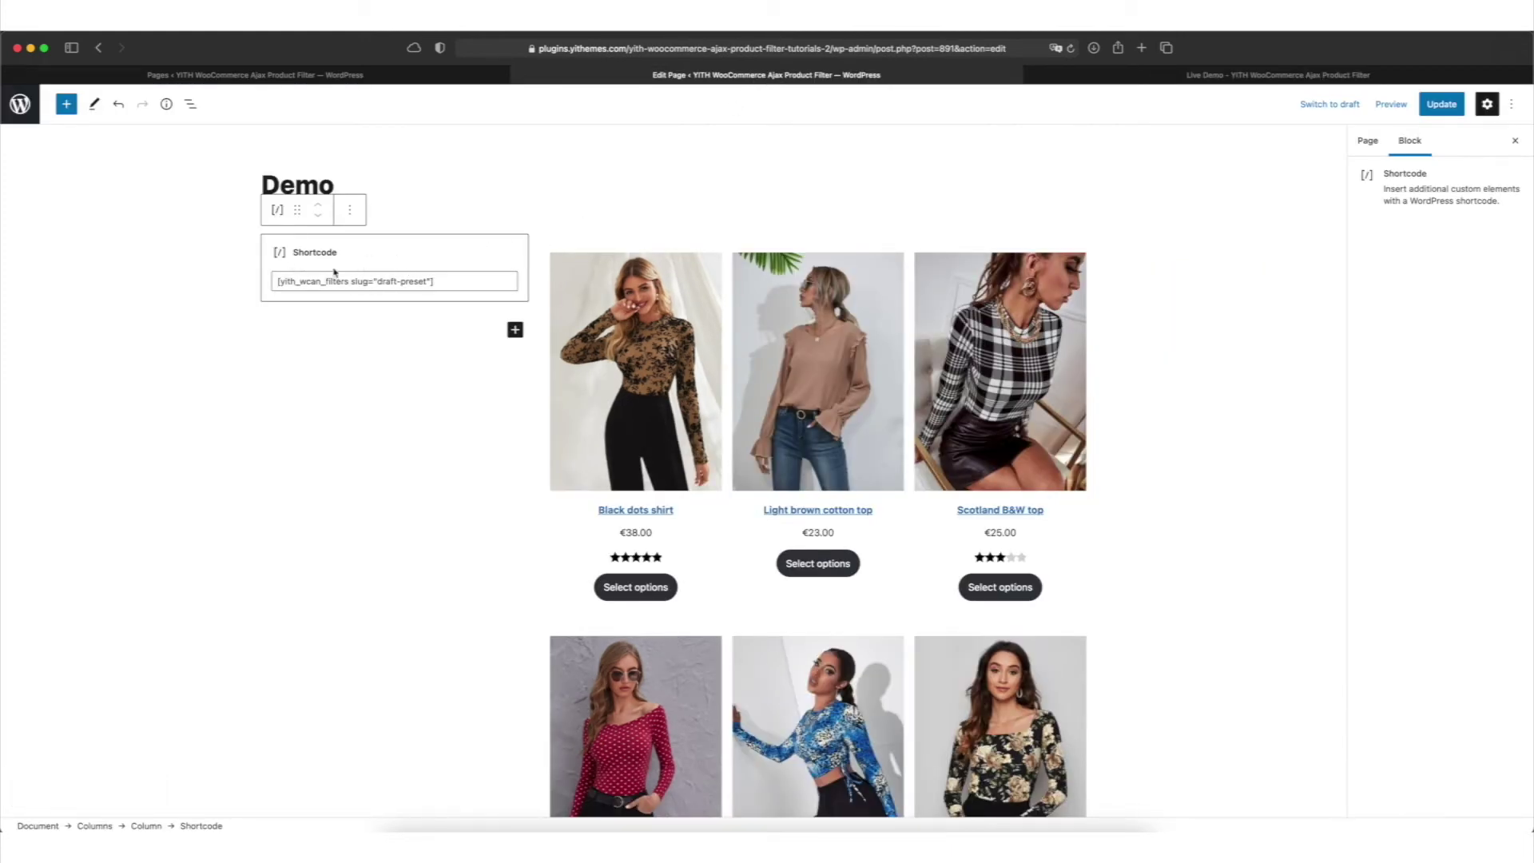
Delete the Shortcode block from the left column
left_click(369, 250)
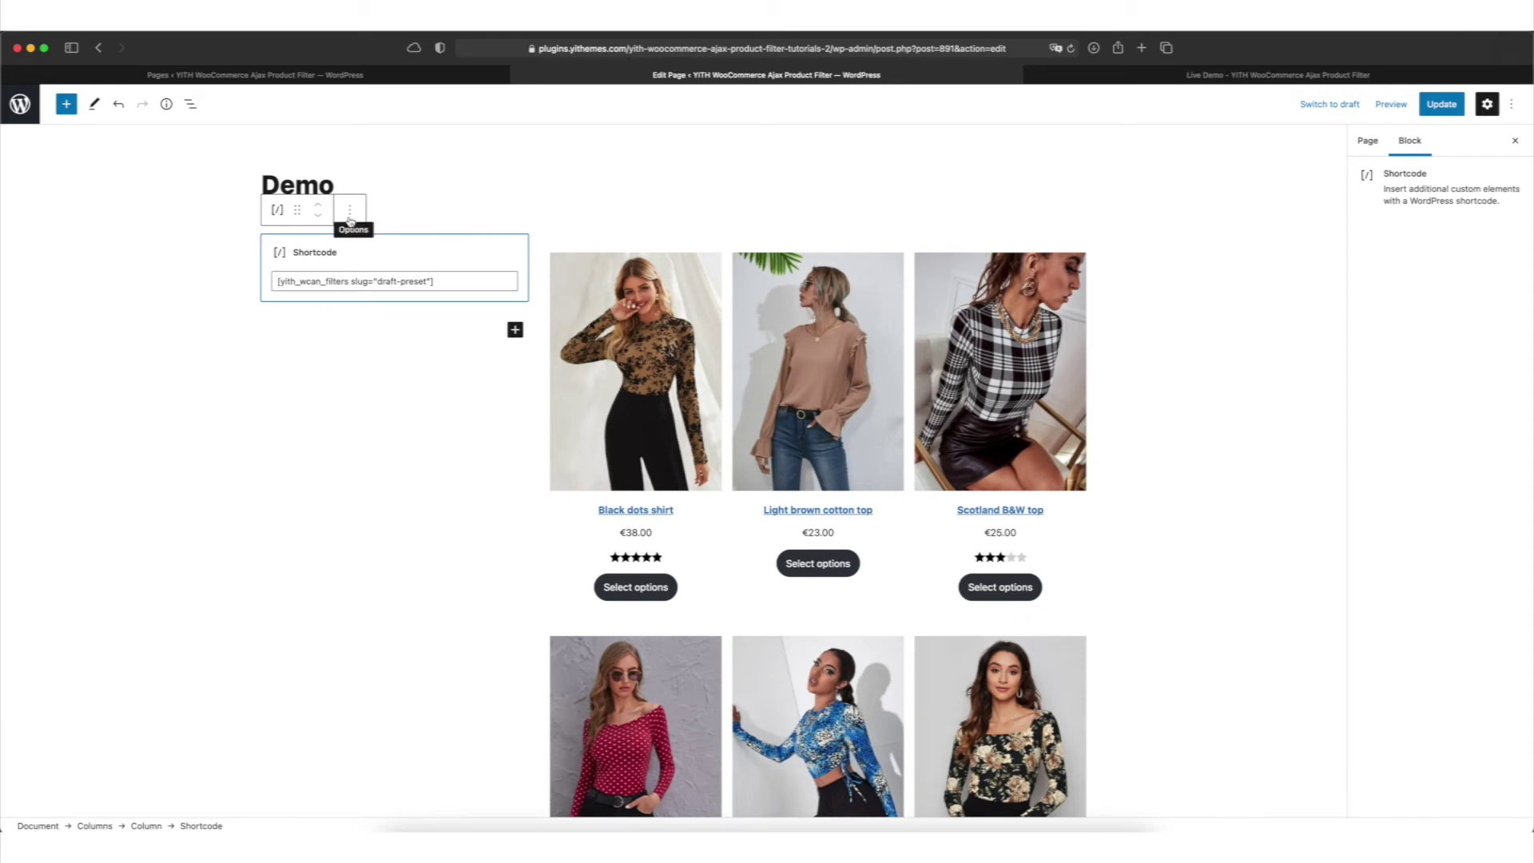
left_click(349, 220)
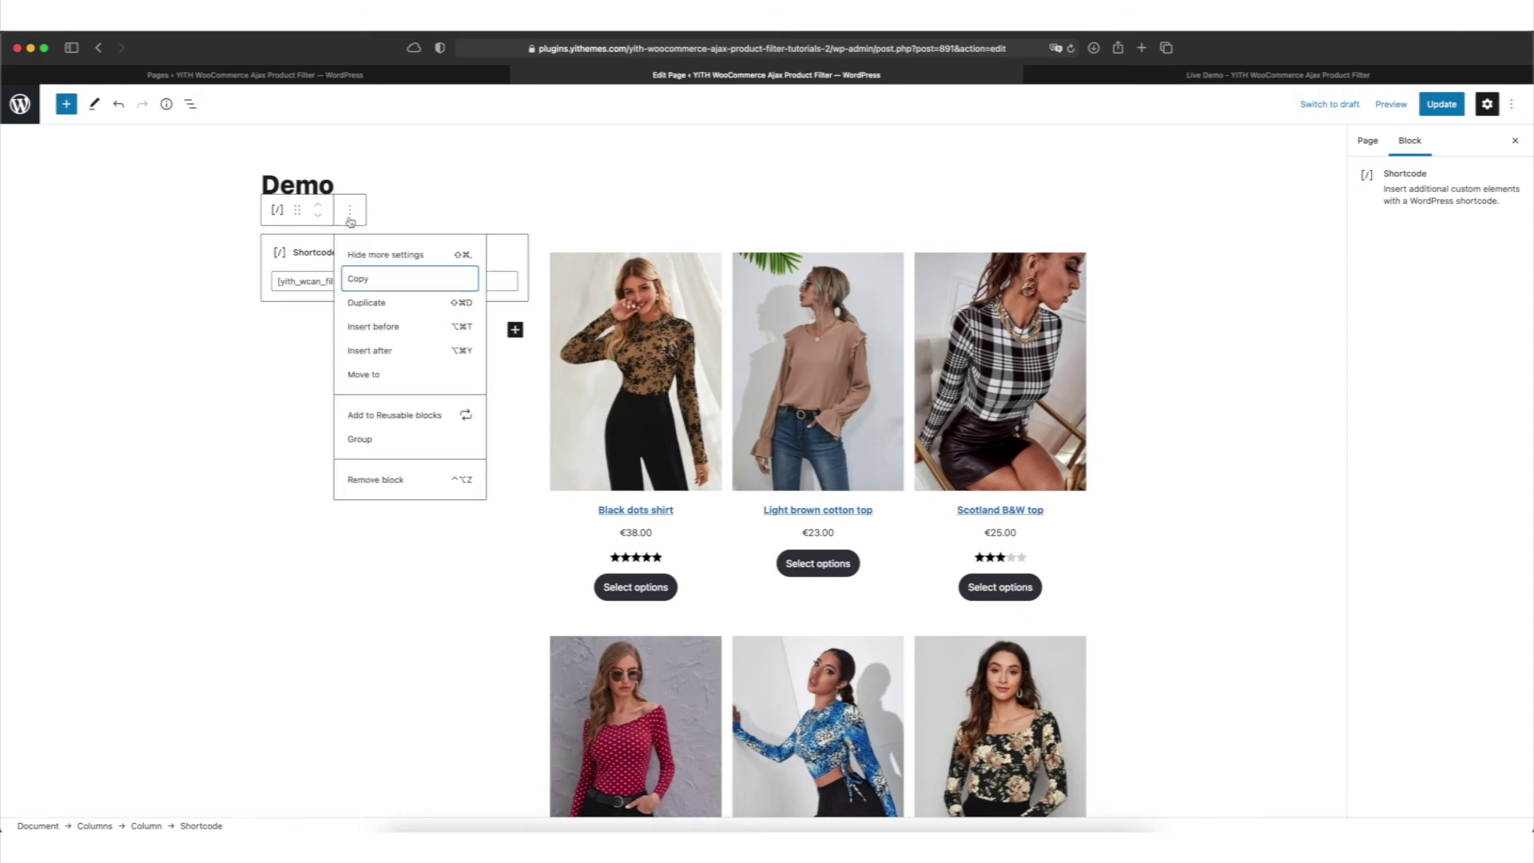
left_click(400, 479)
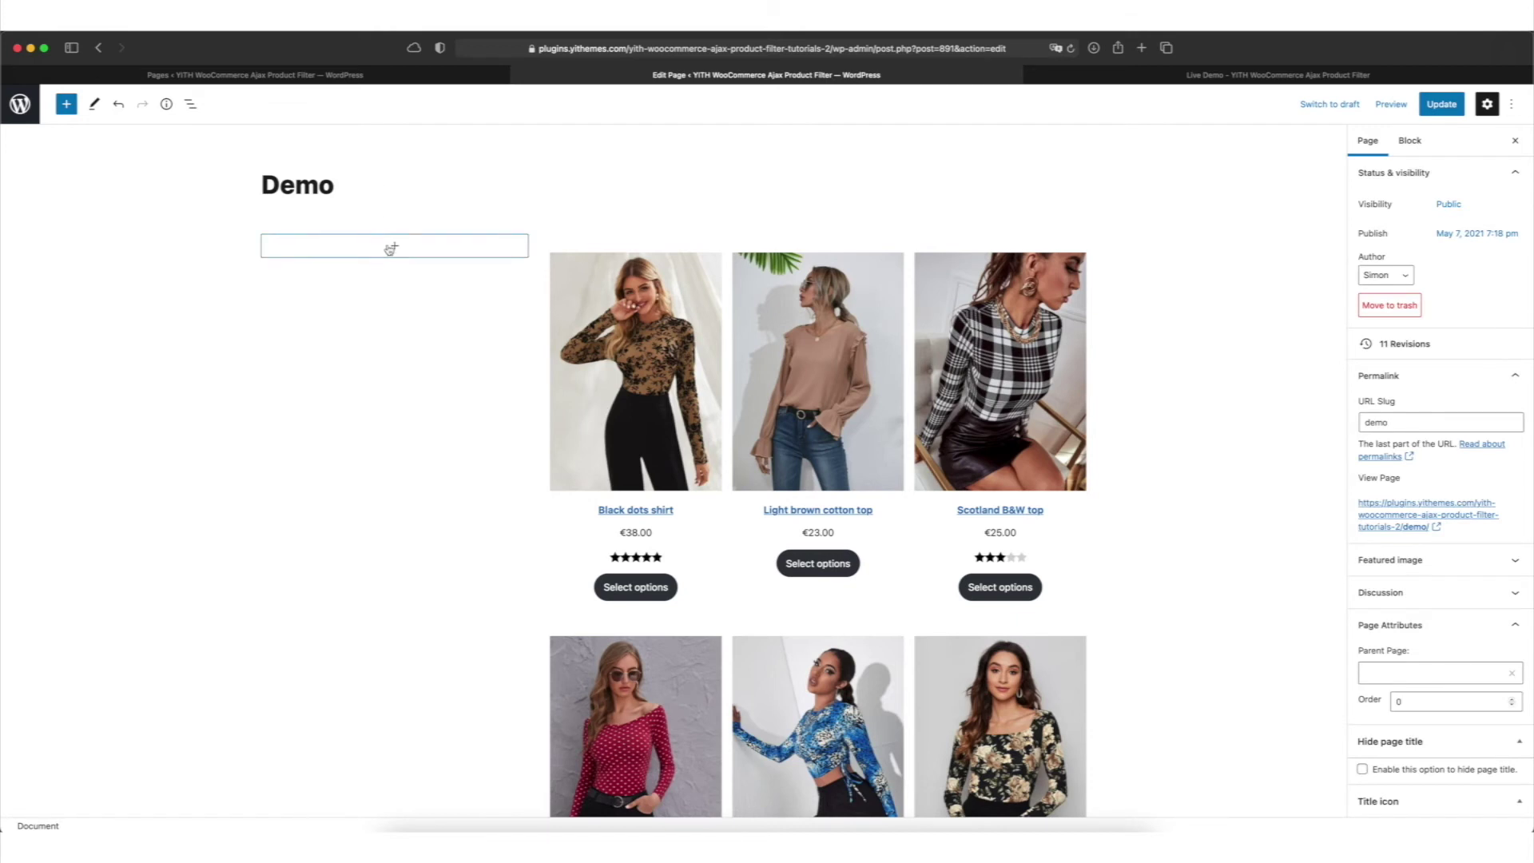
Insert a YITH AJAX Filters Preset block in the left column set to the Demo preset
left_click(390, 247)
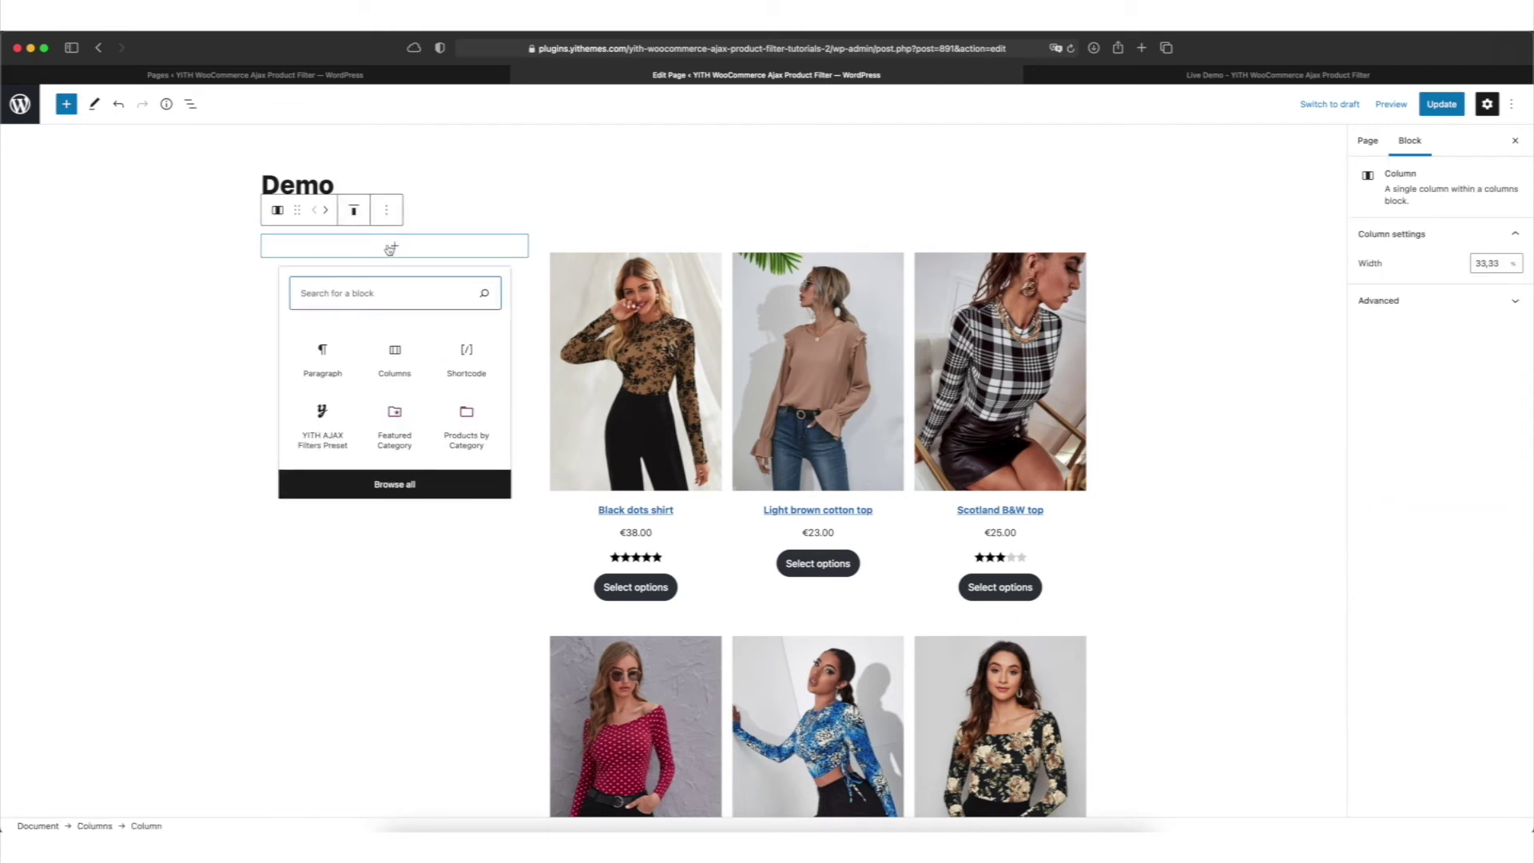
type("filter")
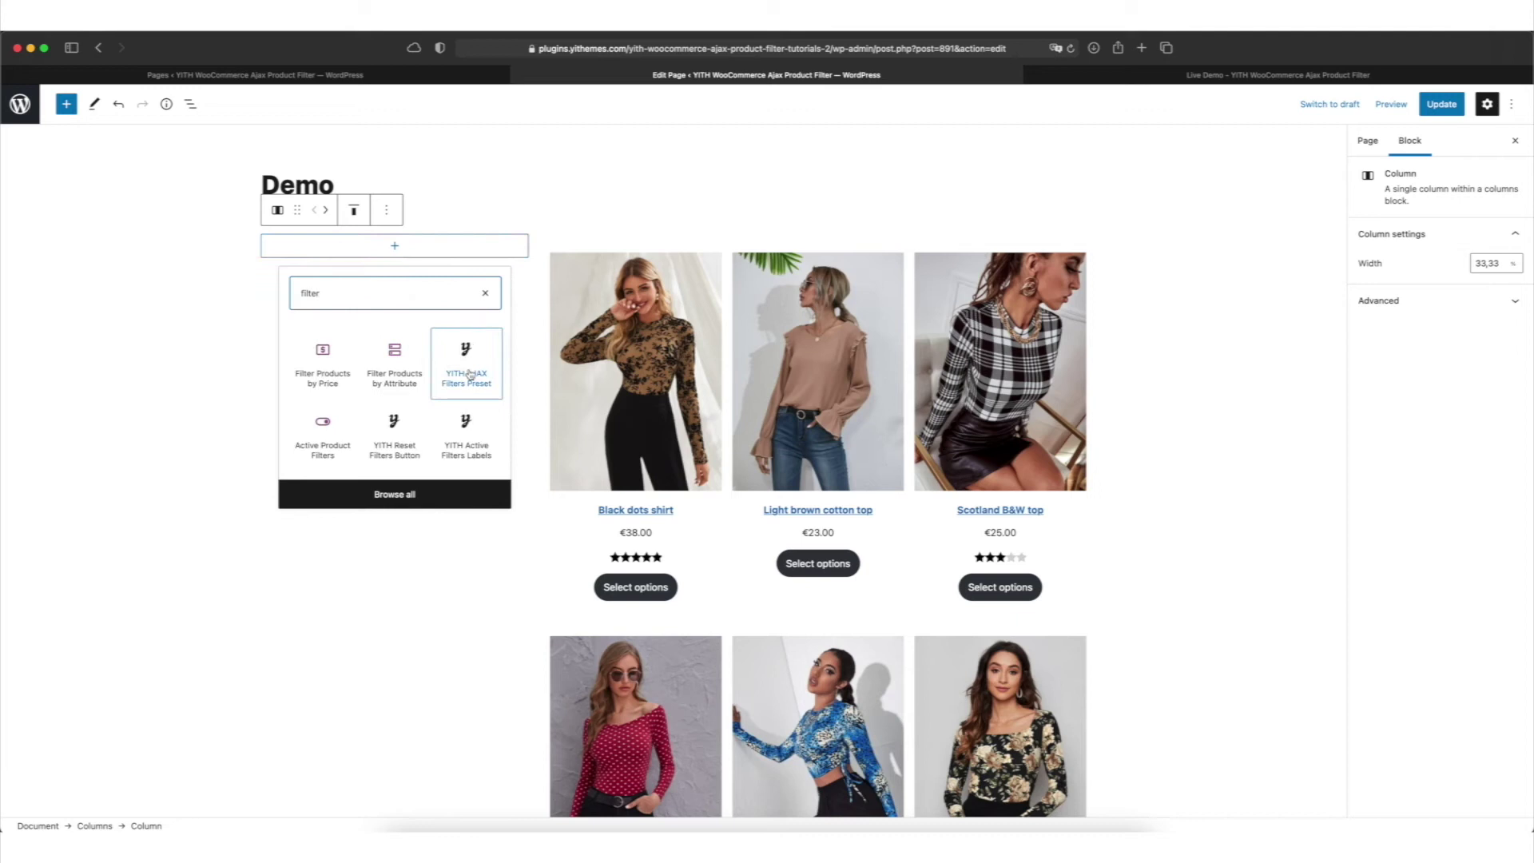
left_click(470, 381)
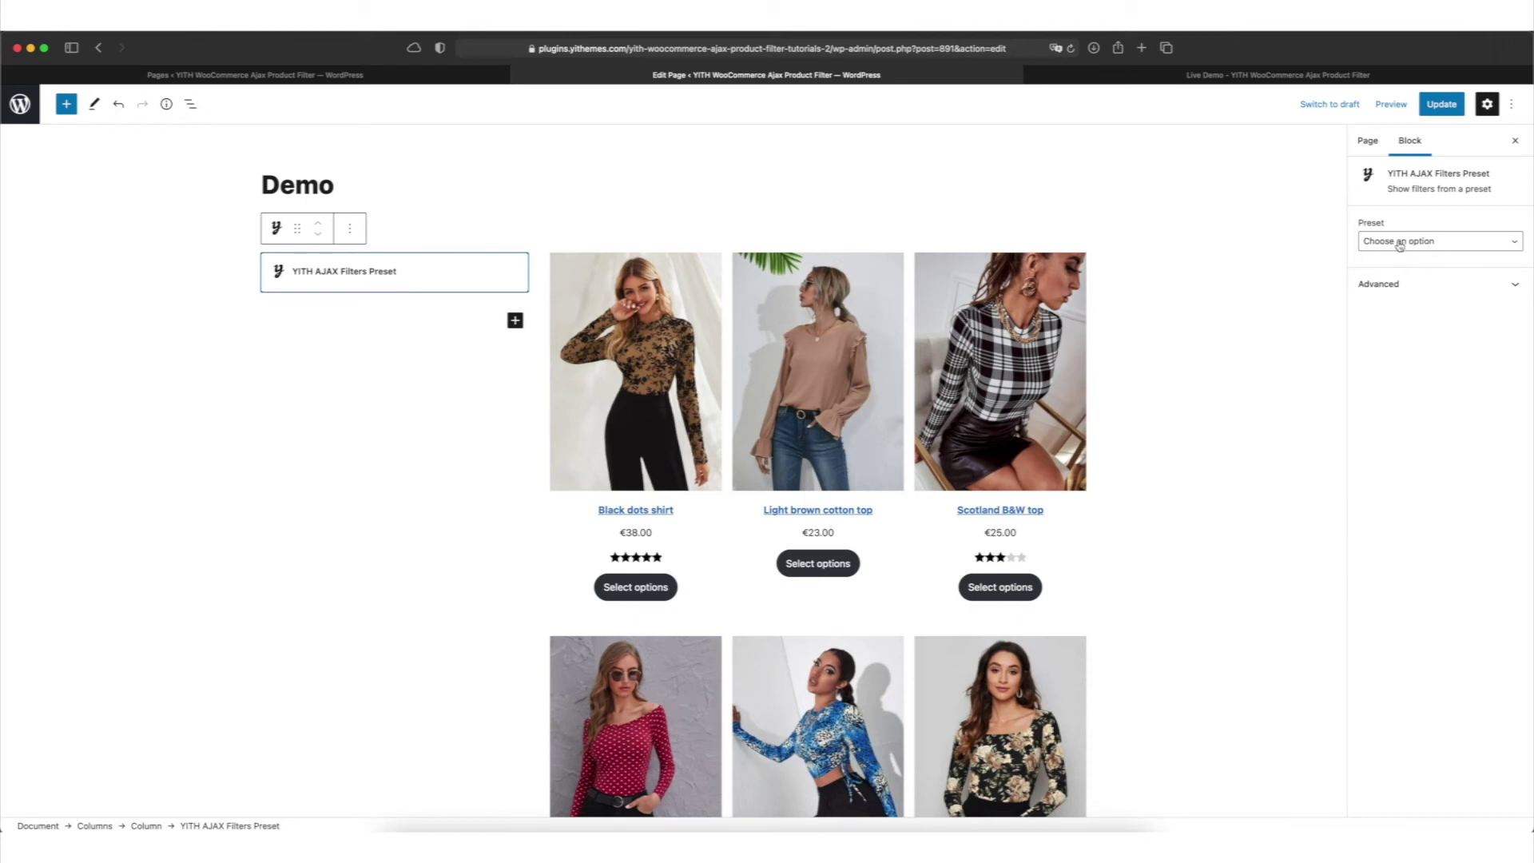
left_click(1399, 245)
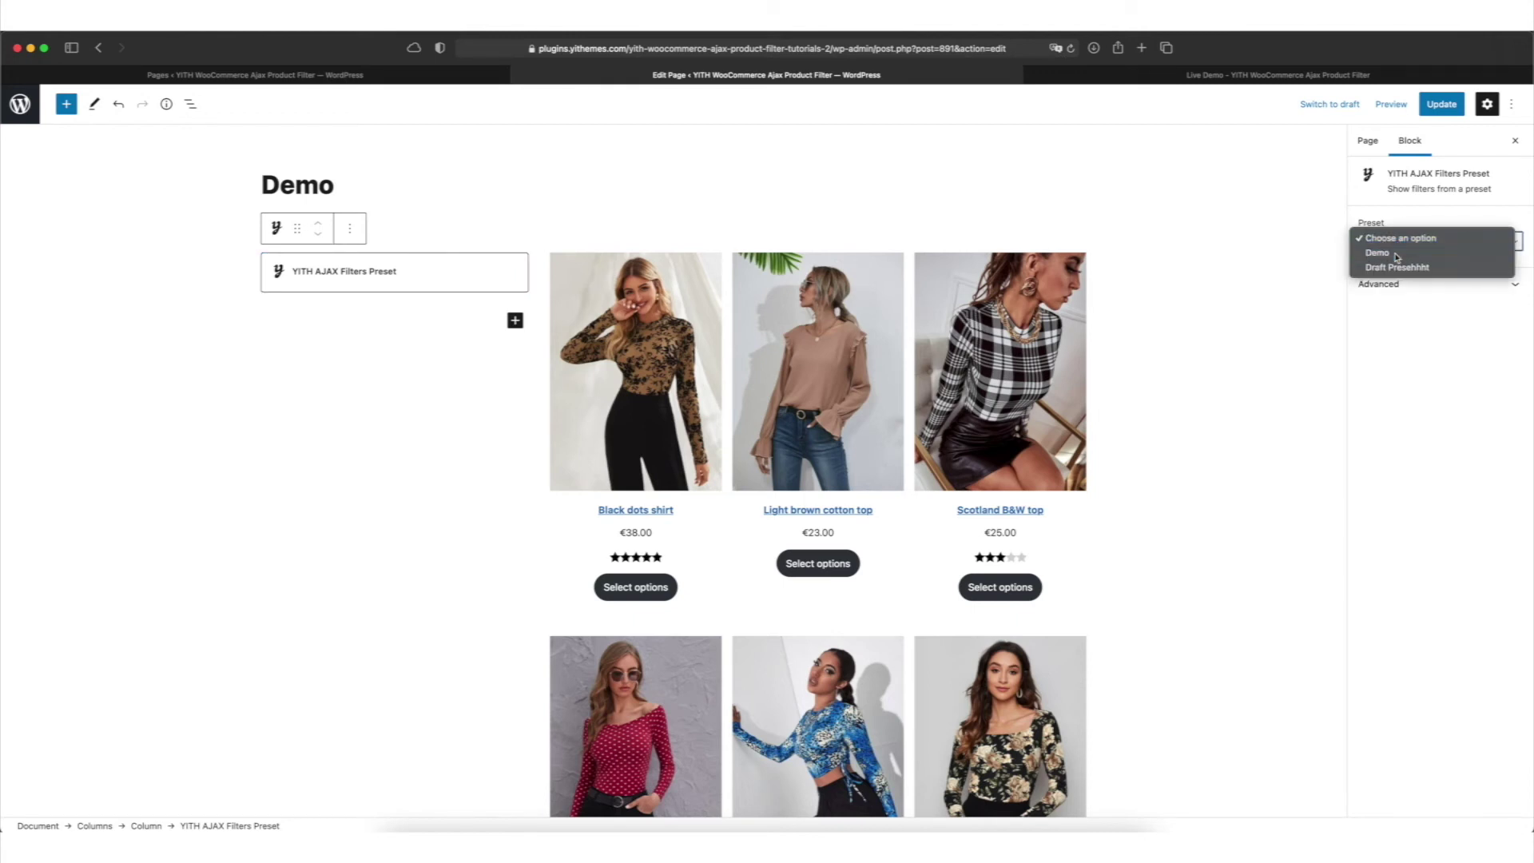
left_click(1390, 252)
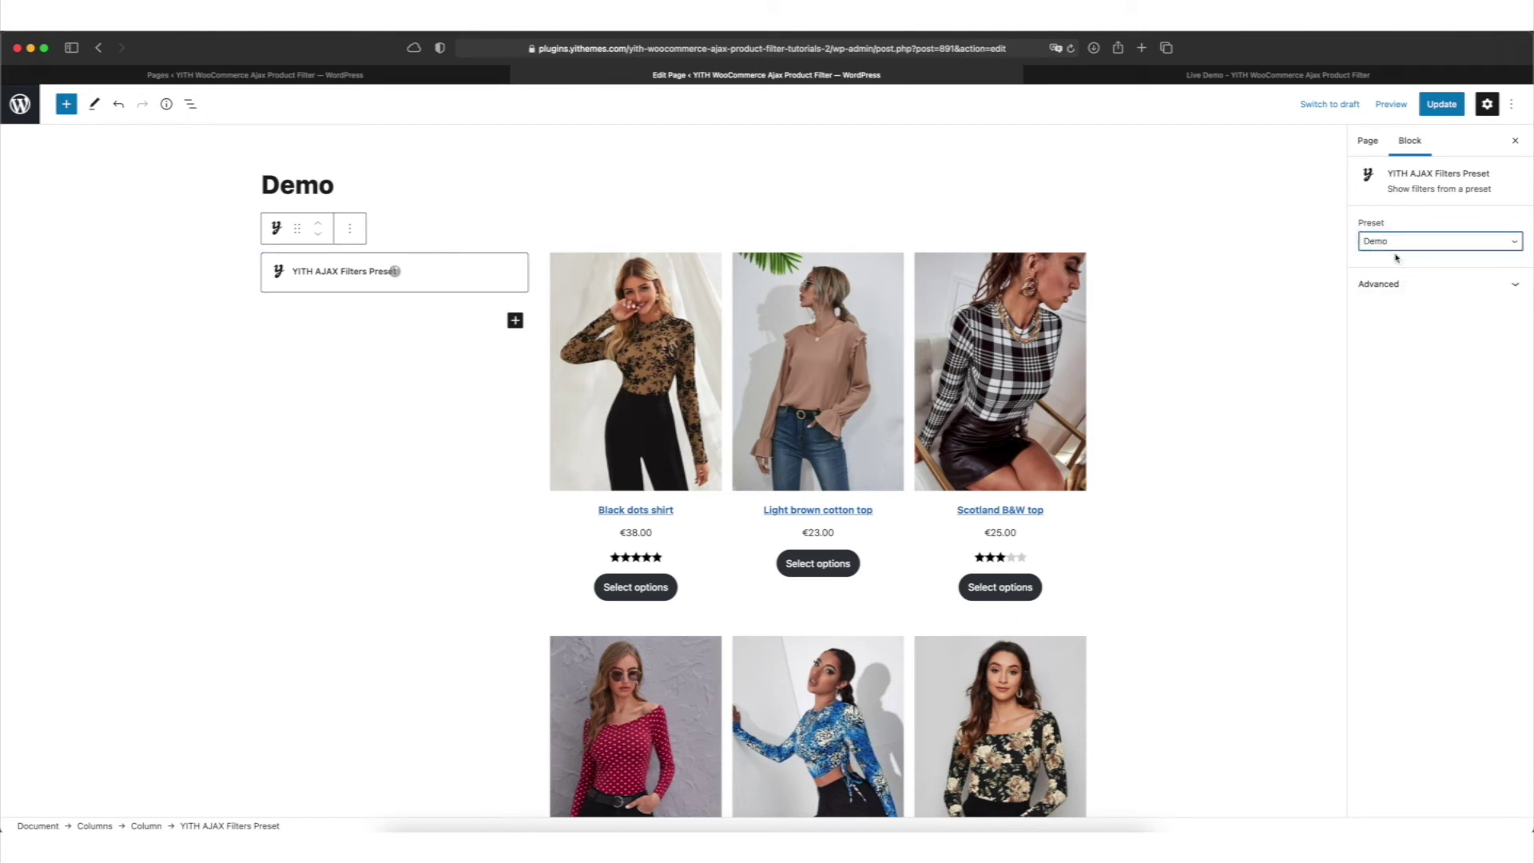
left_click(1310, 261)
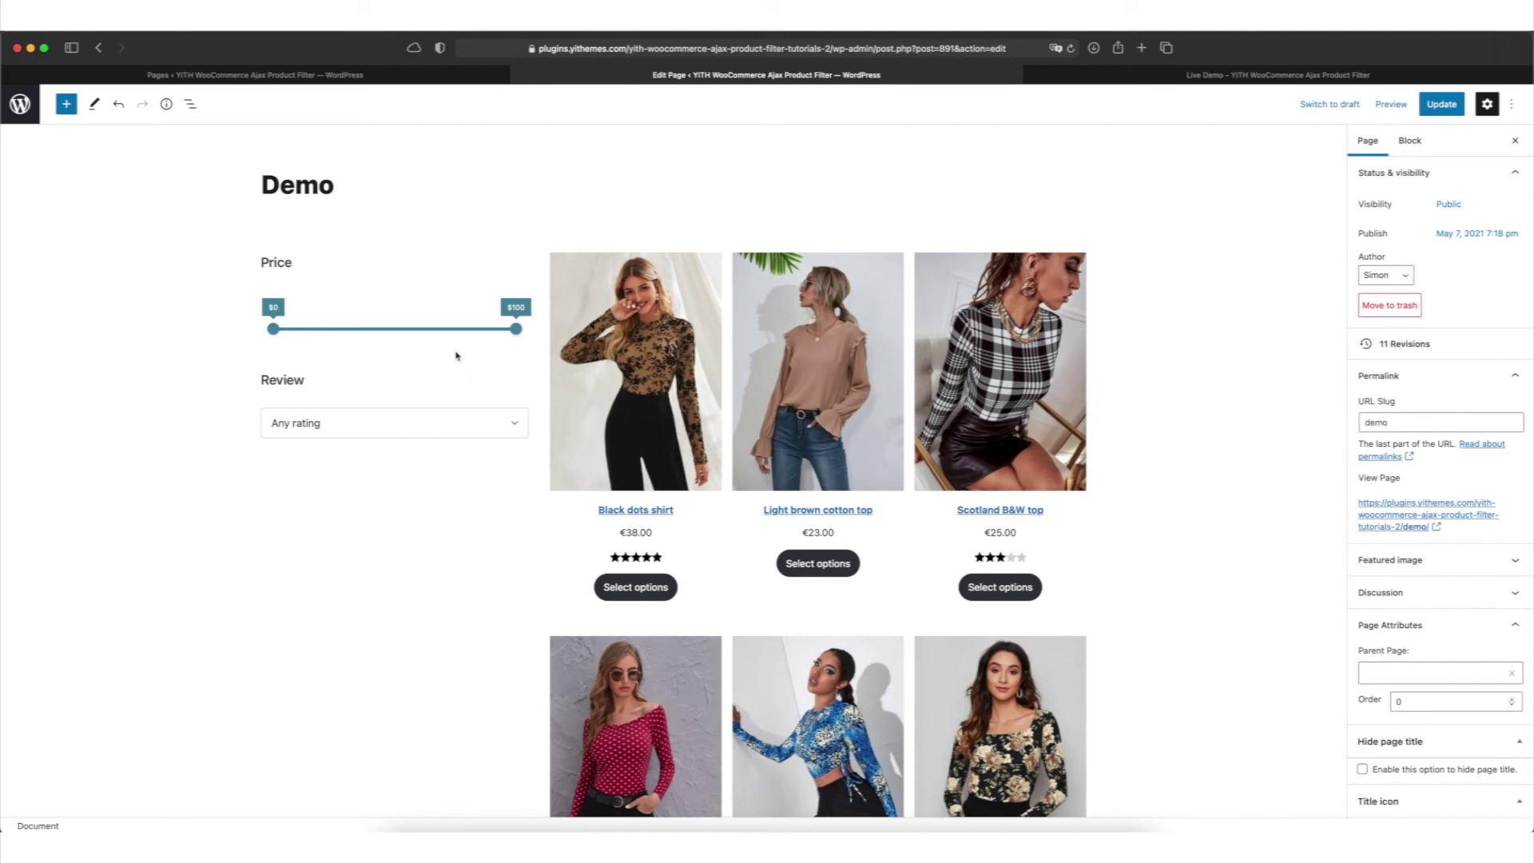
Update the Demo page and view it live with the Price slider and Review filter
left_click(1440, 104)
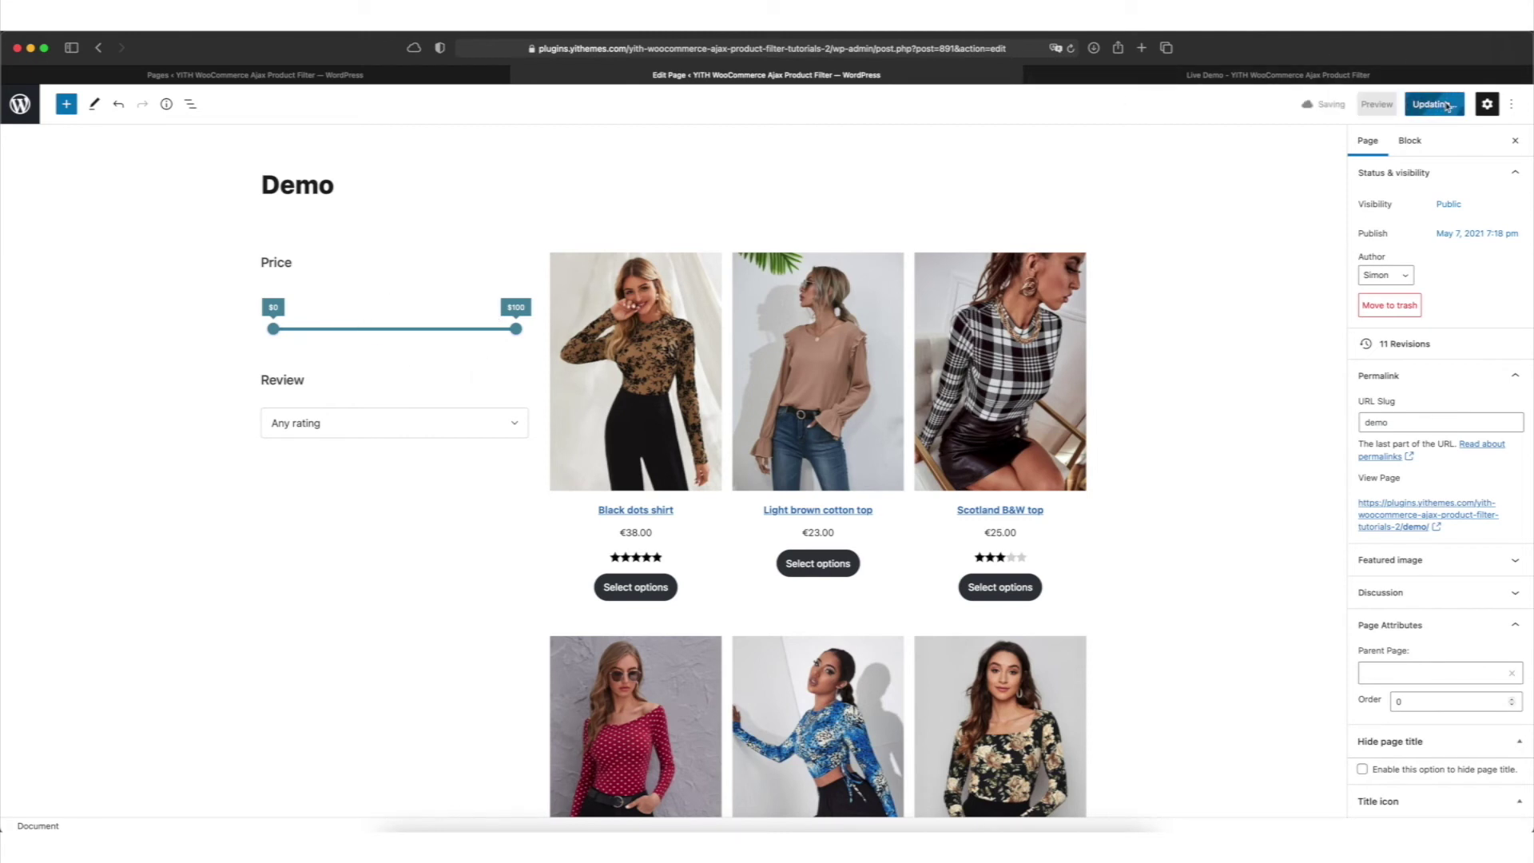
left_click(1259, 78)
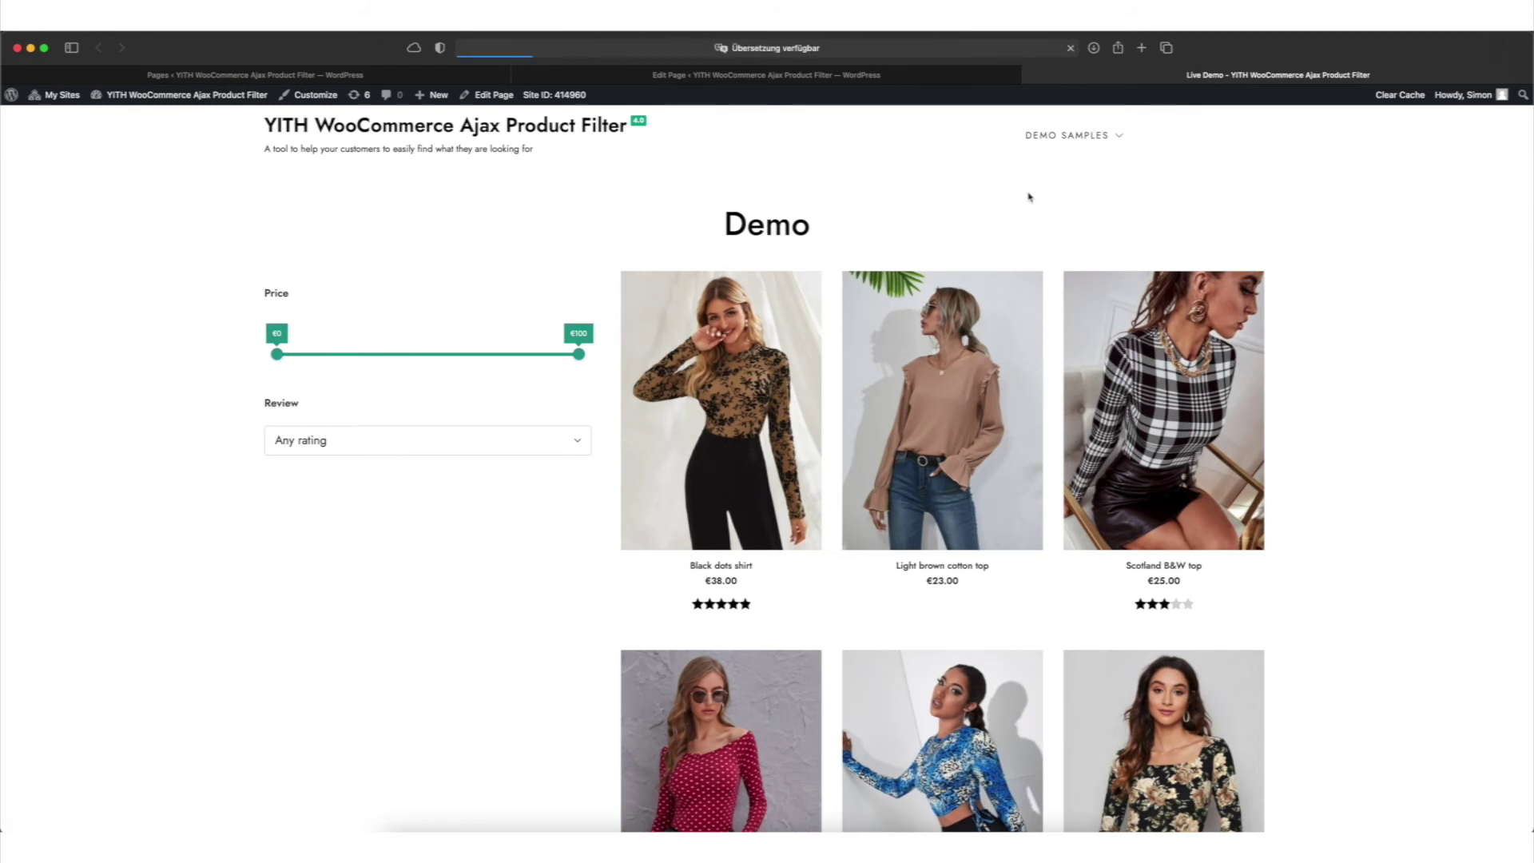
mouse_move(808, 286)
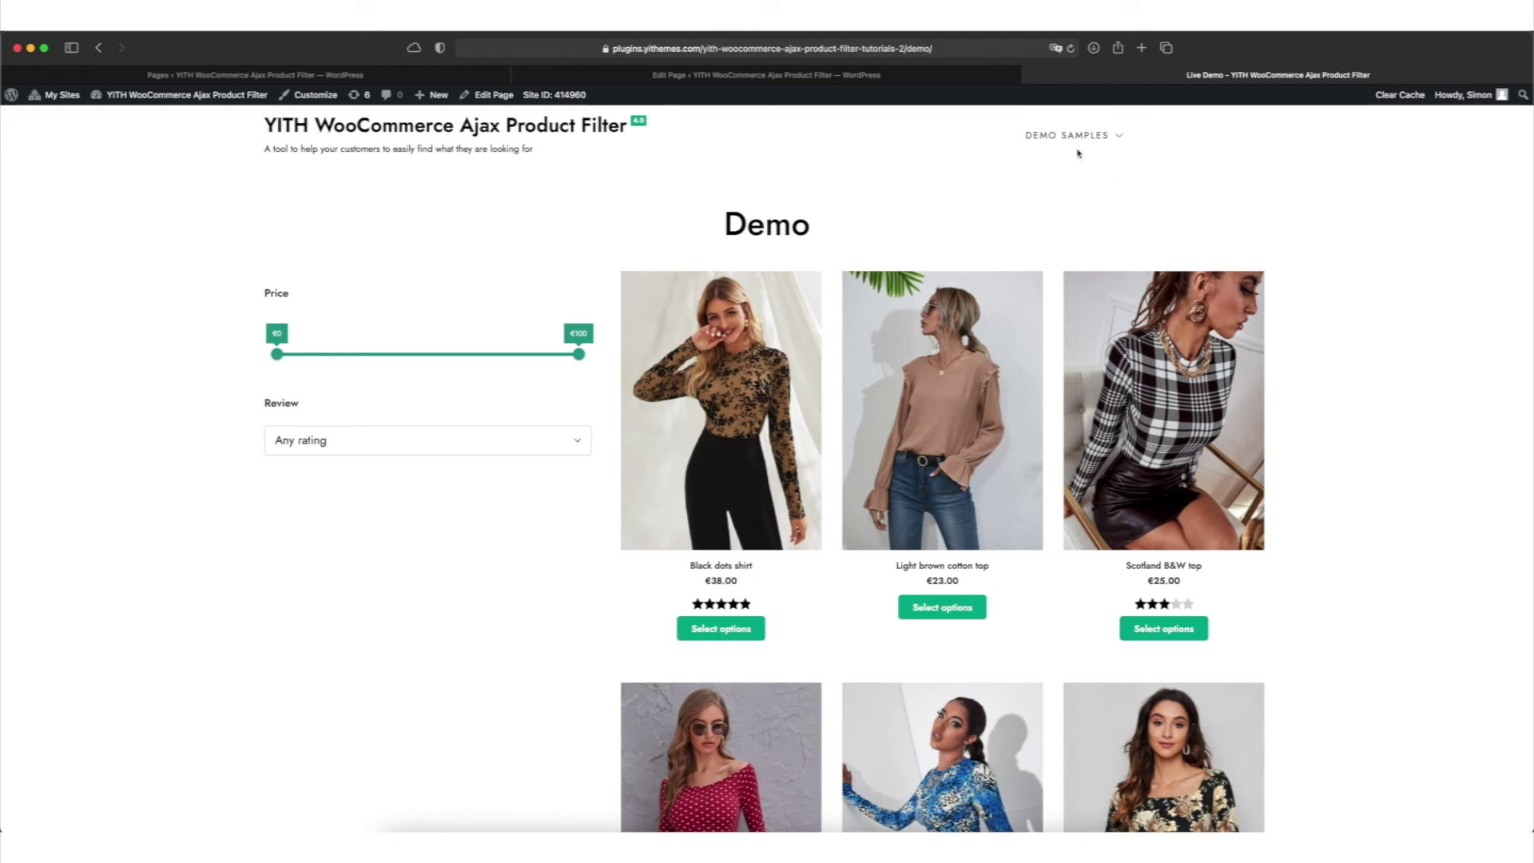
In the page editor, insert an empty block before the Products by Category grid
left_click(852, 76)
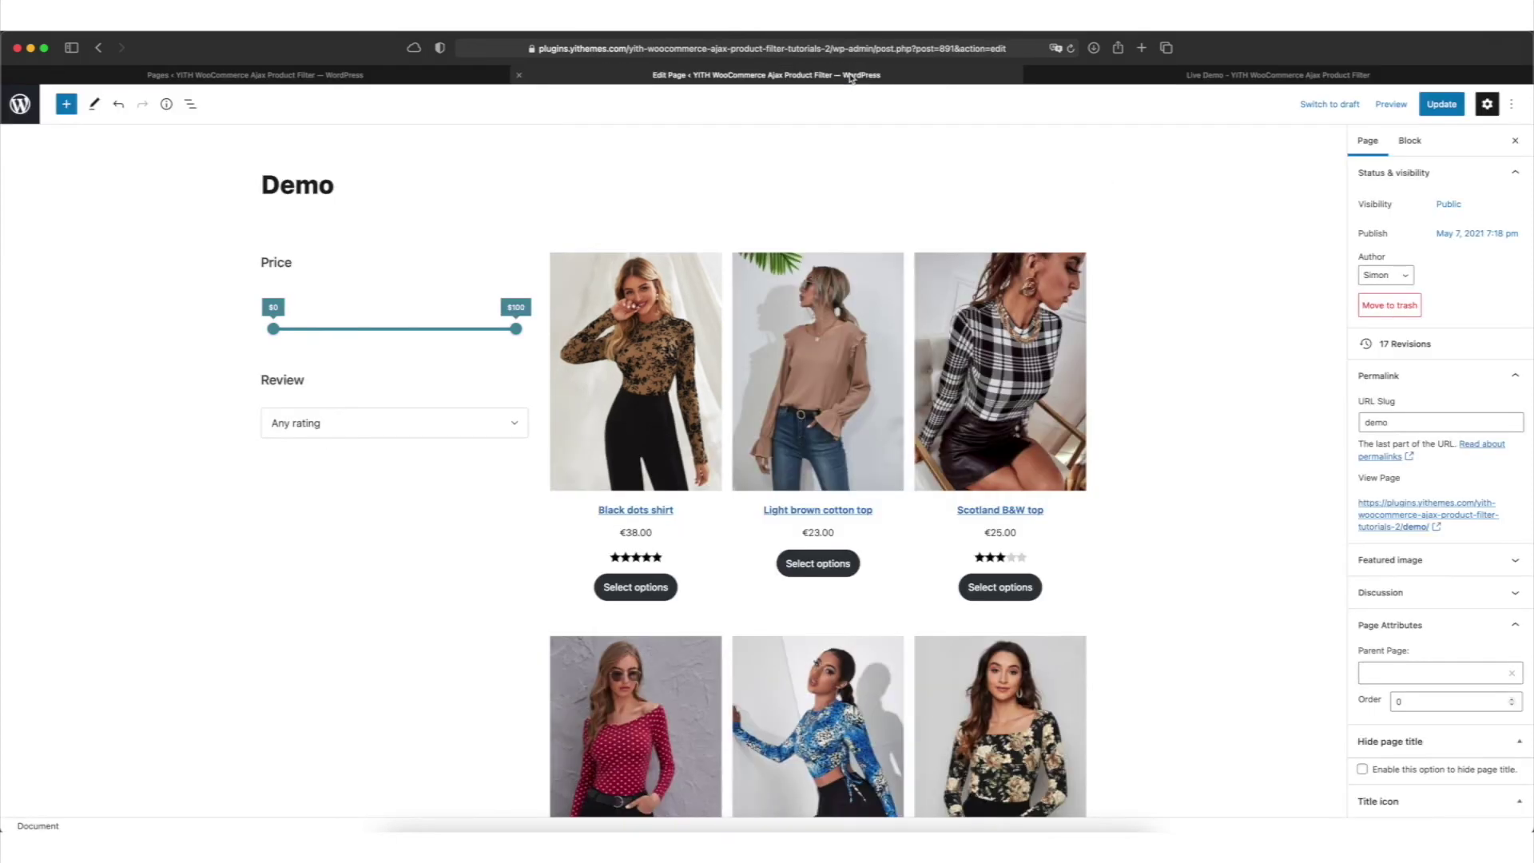
left_click(810, 279)
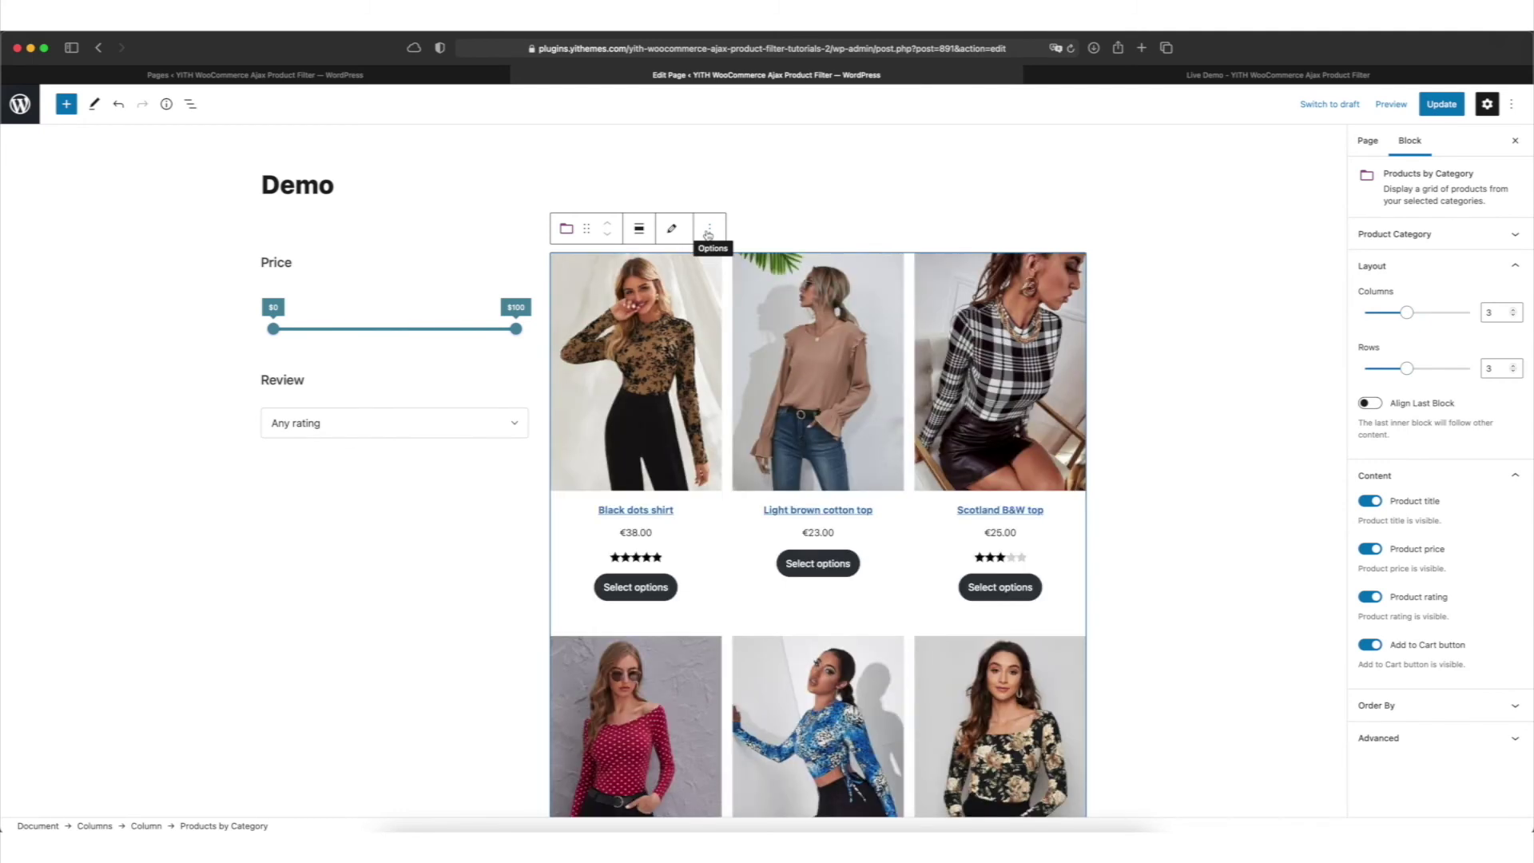
left_click(708, 233)
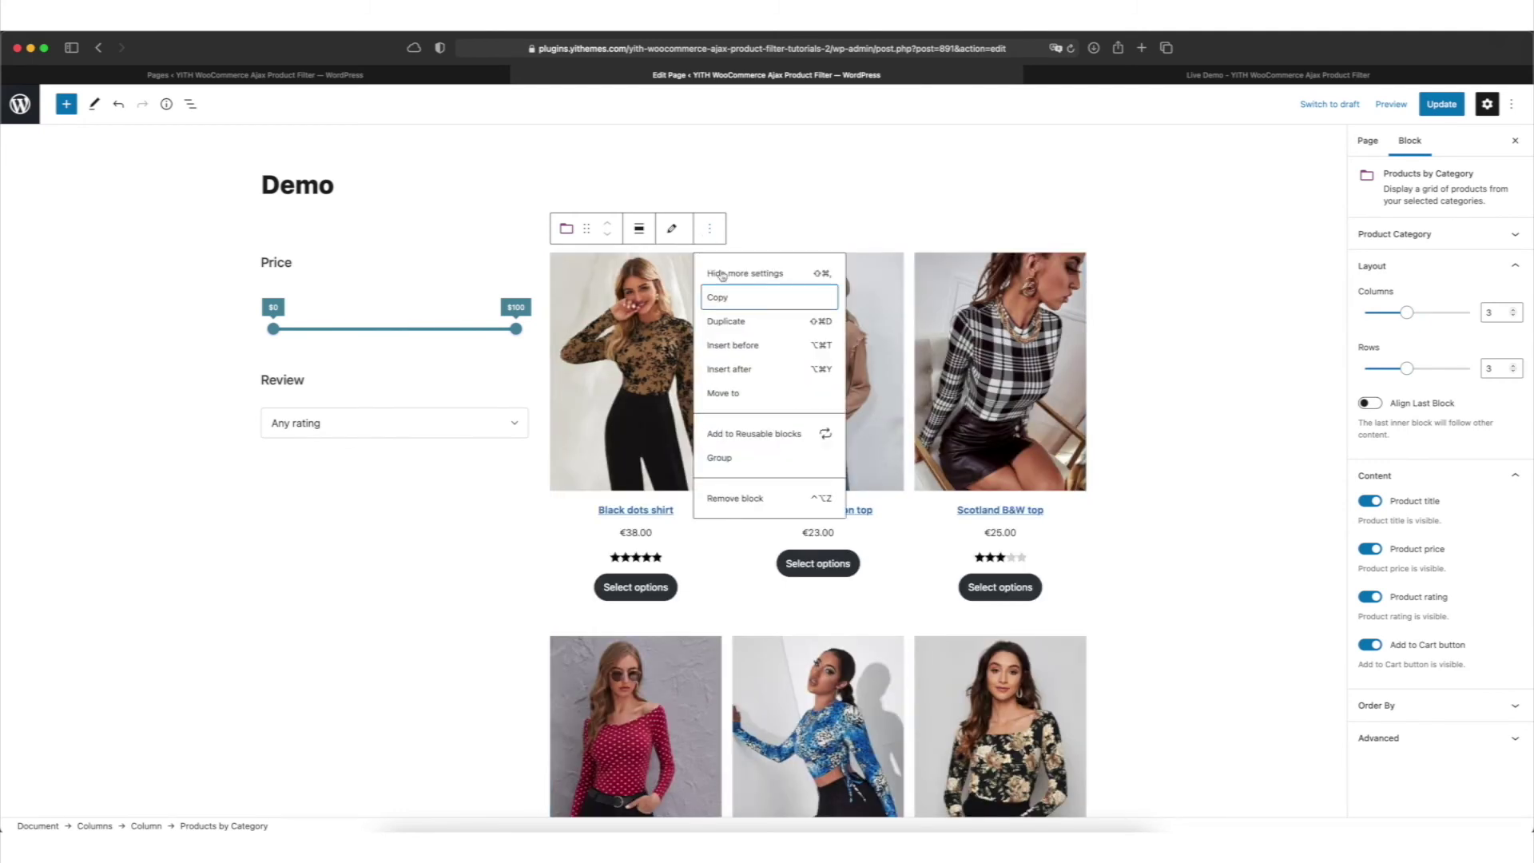
left_click(733, 346)
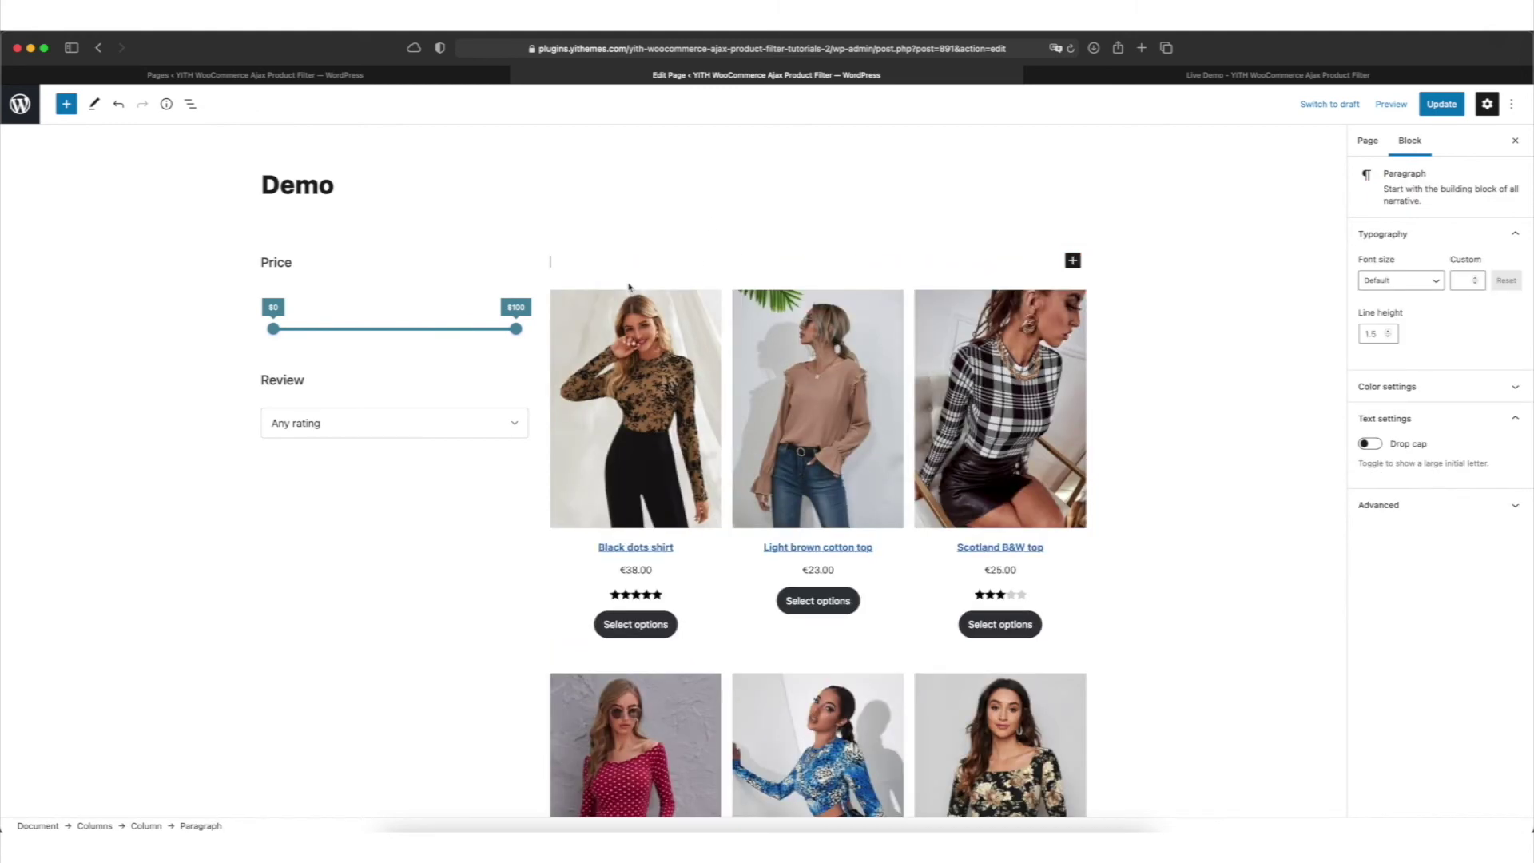
Place a YITH Active Filters Labels block there, update the page, and view it live
left_click(1072, 261)
type("acti")
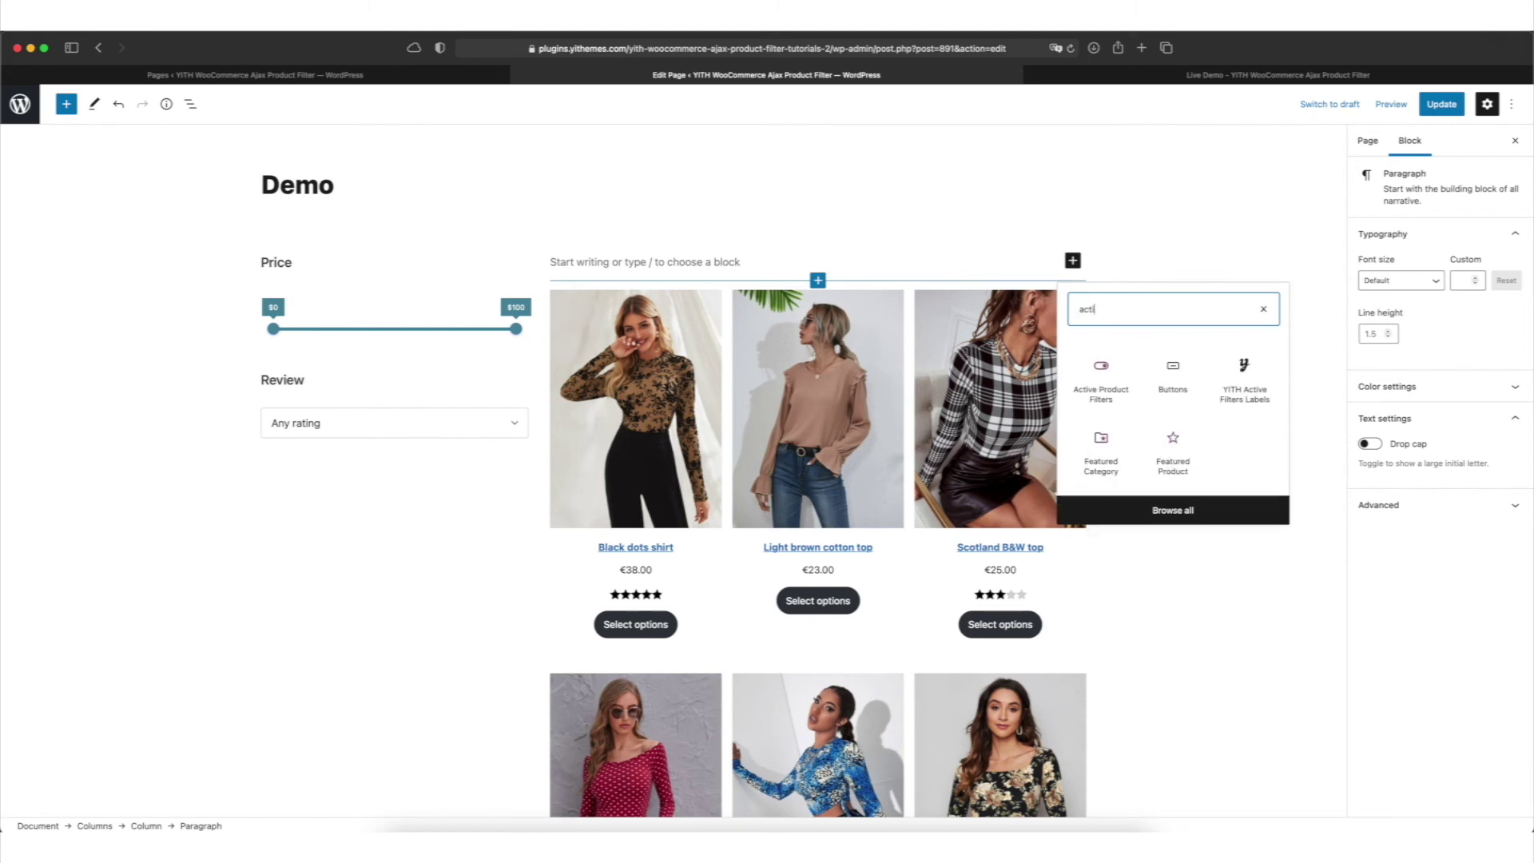
left_click(1235, 403)
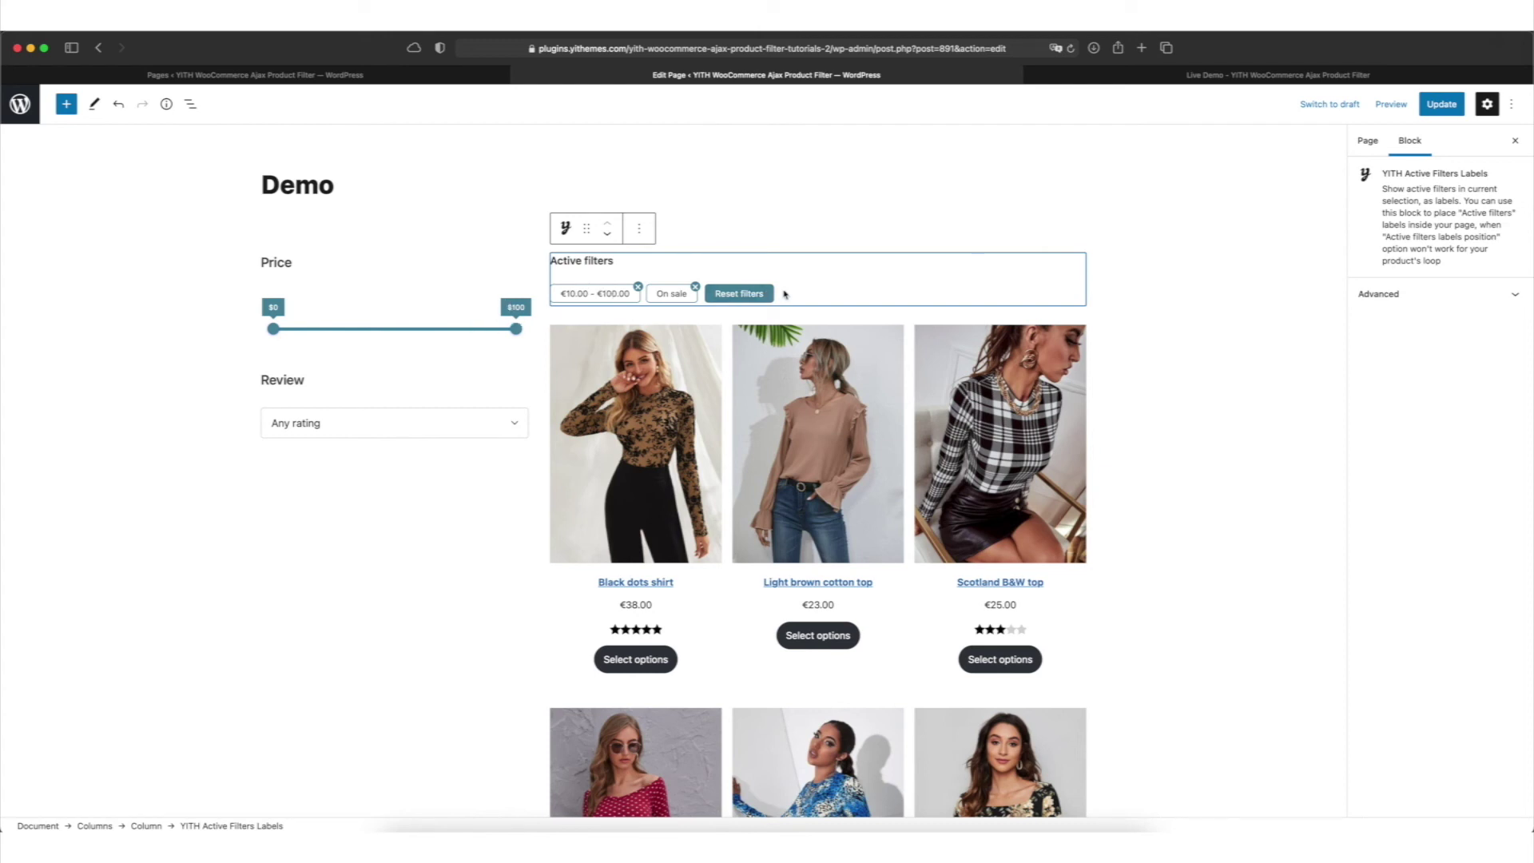
left_click(1435, 105)
left_click(1278, 74)
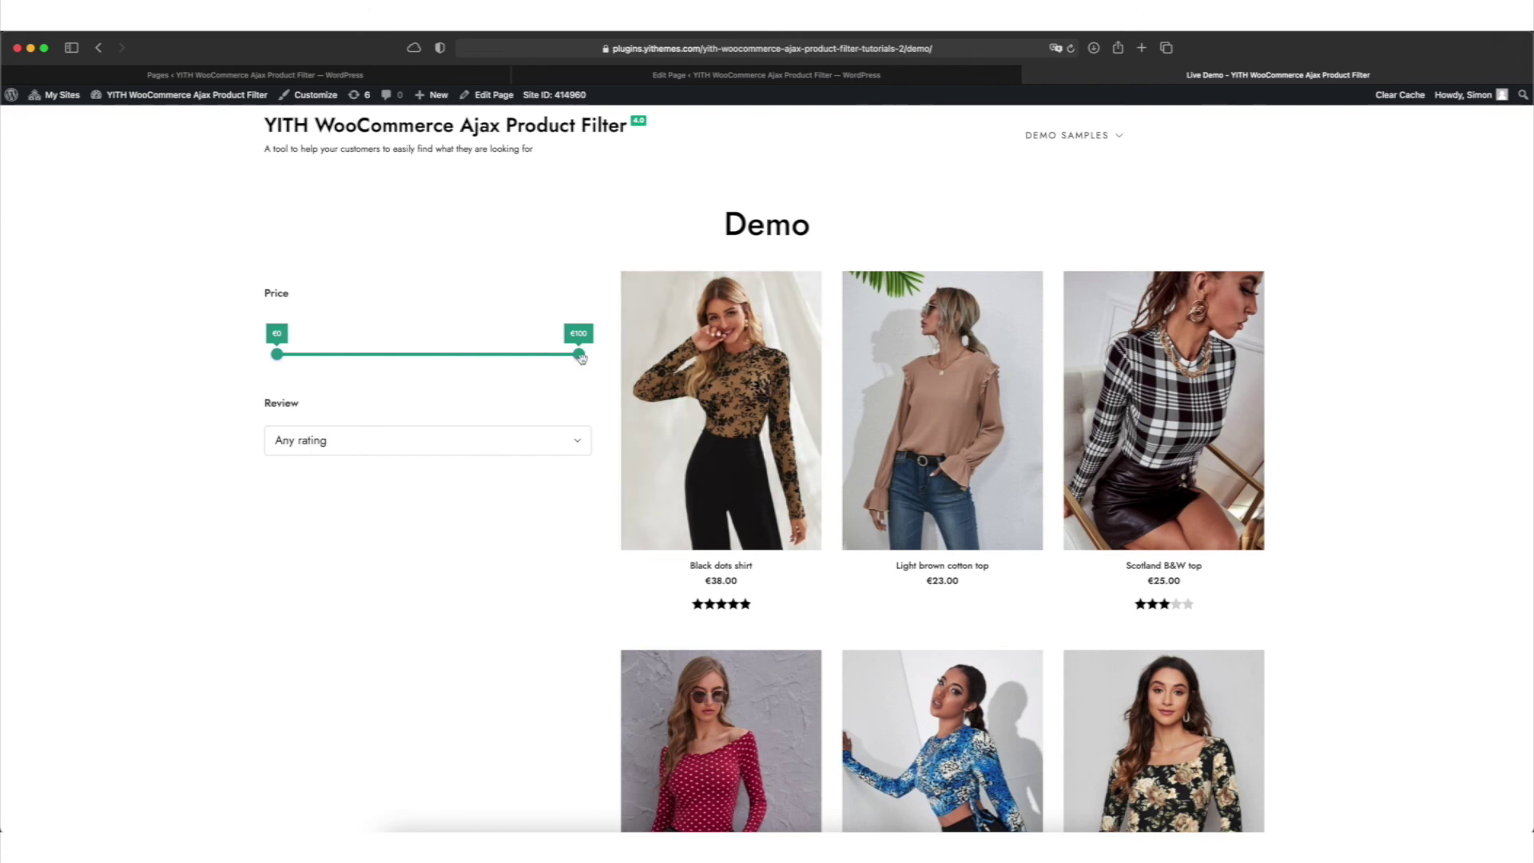
left_click_drag(580, 356, 480, 354)
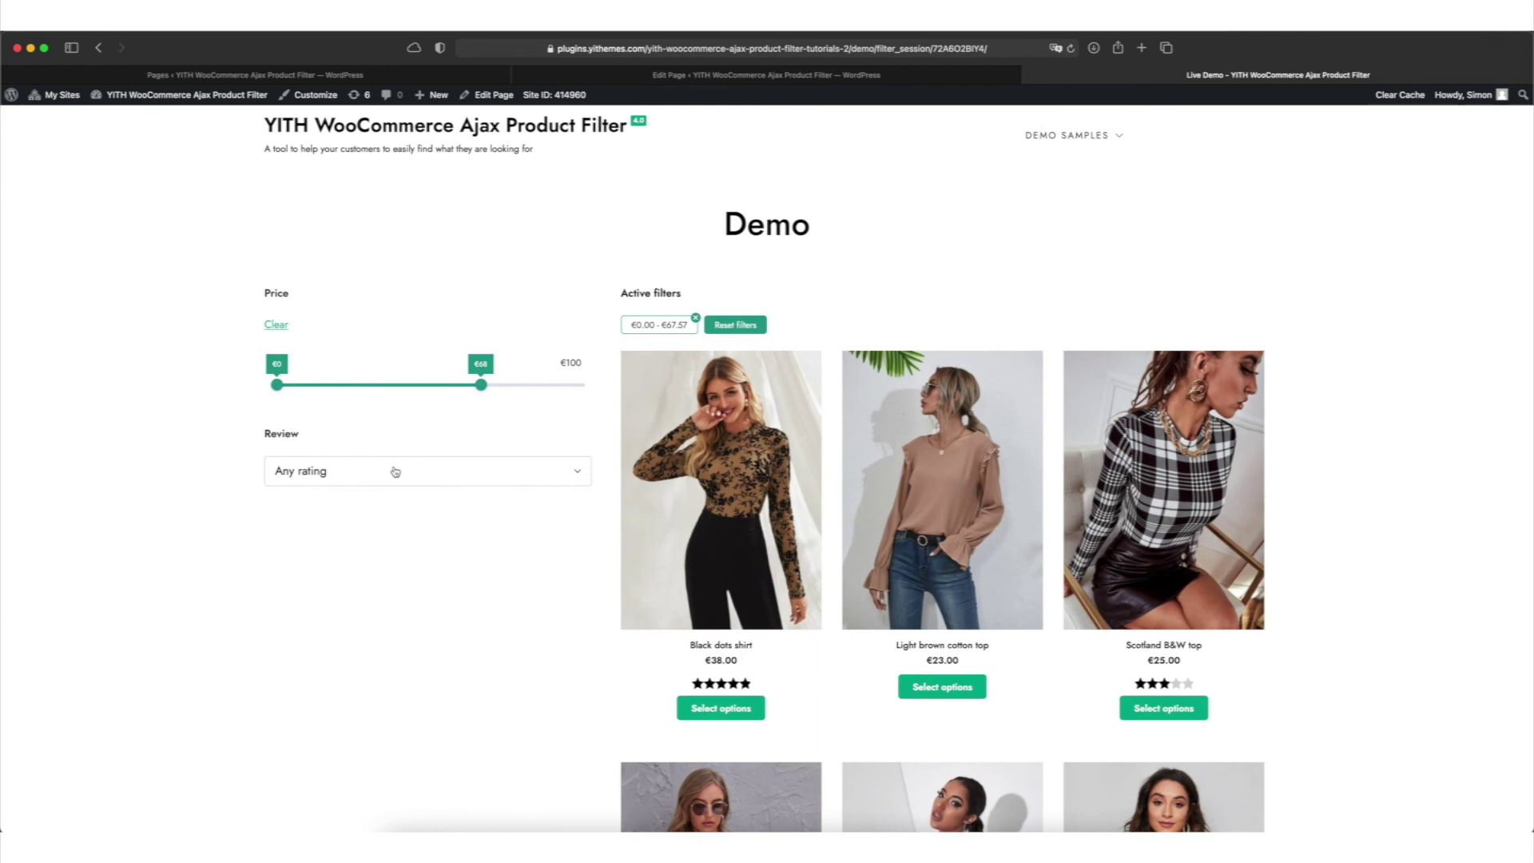
left_click(395, 471)
left_click(363, 543)
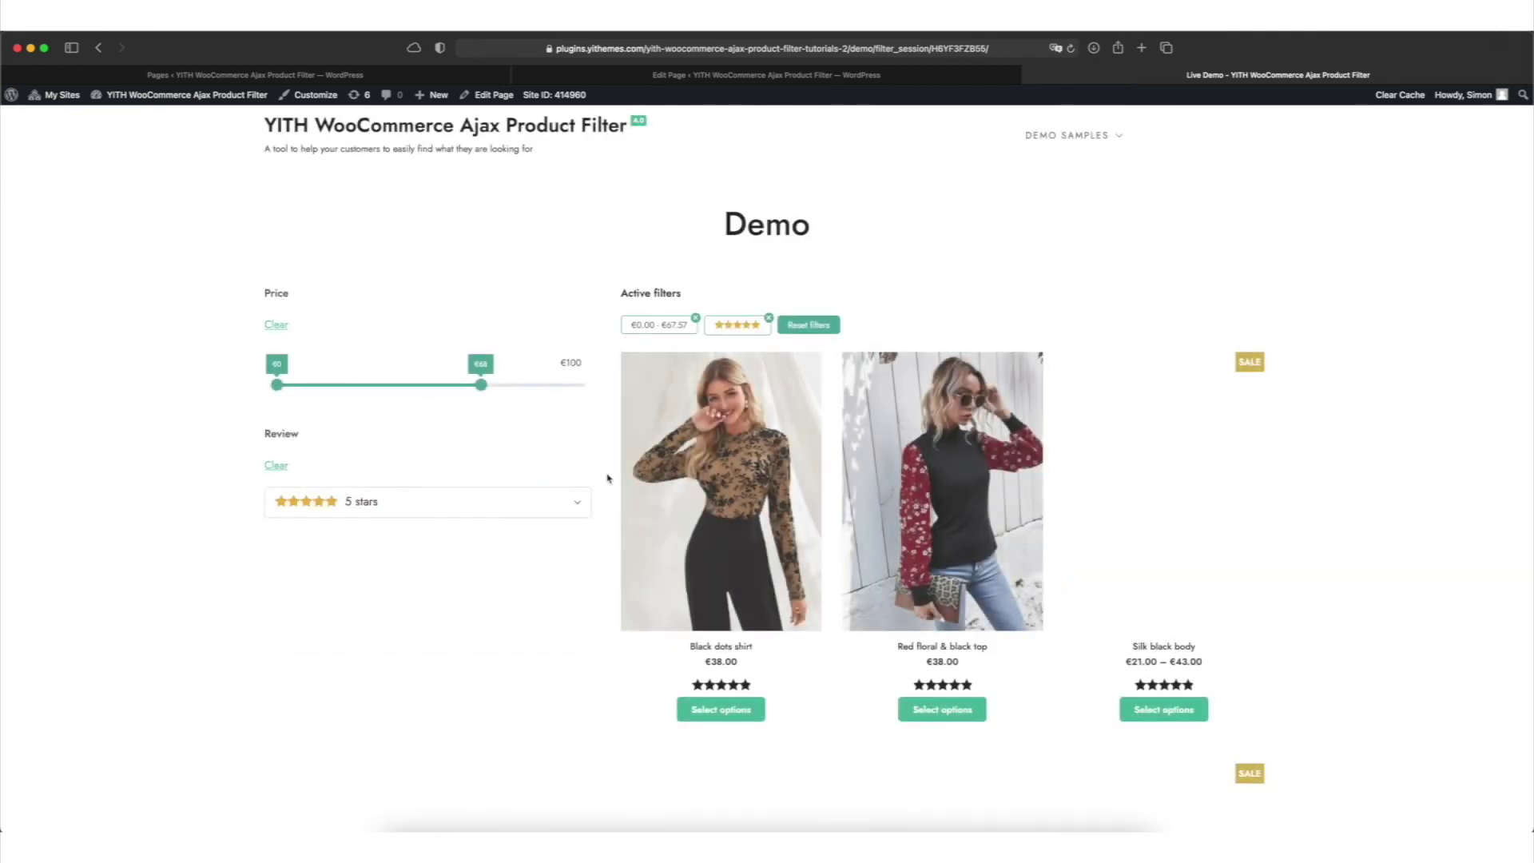
left_click(696, 318)
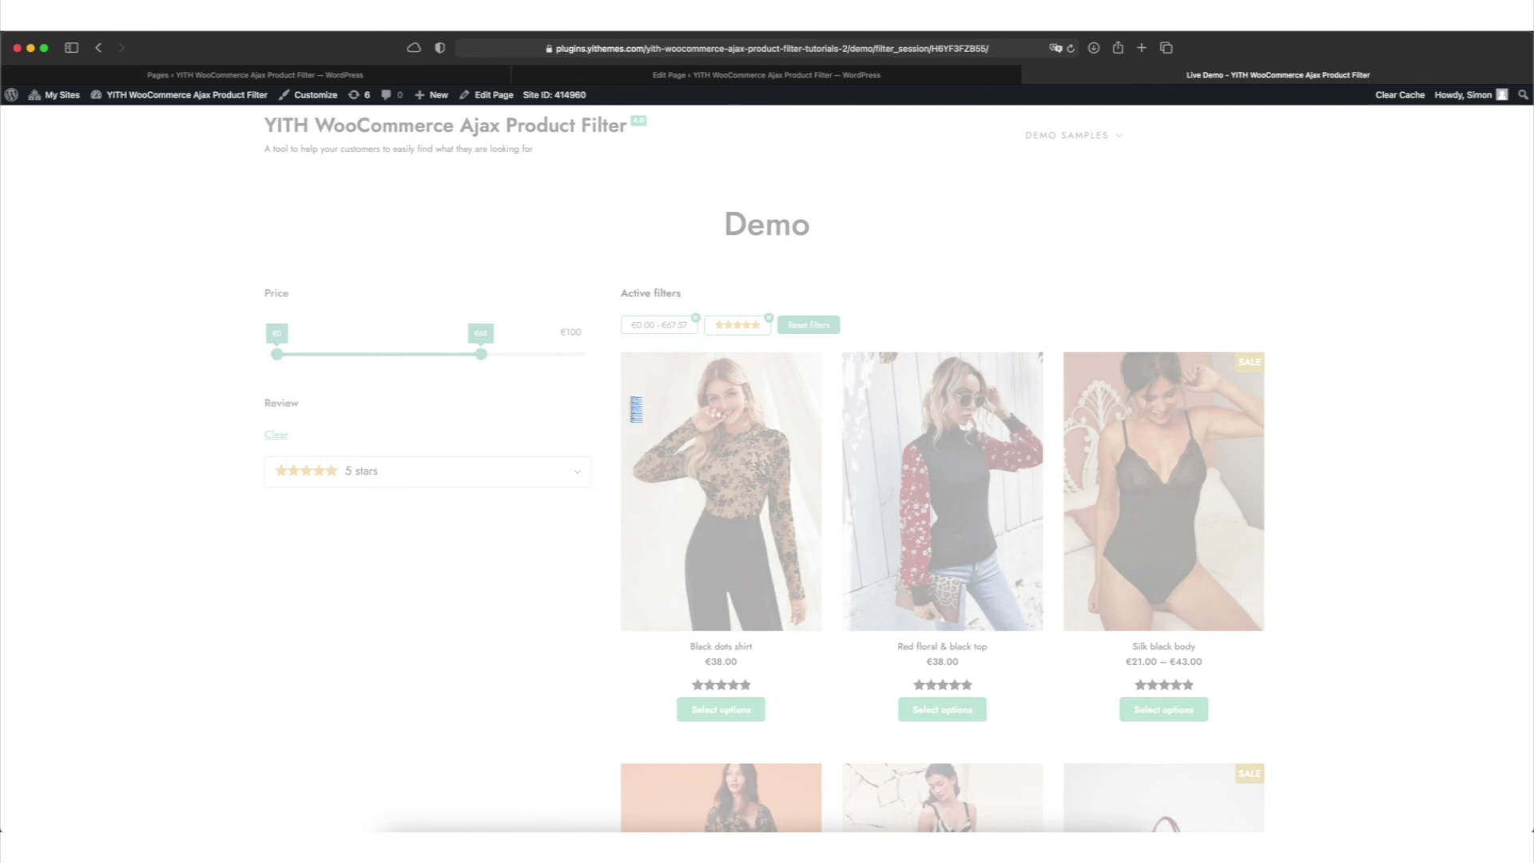
left_click_drag(575, 354, 472, 354)
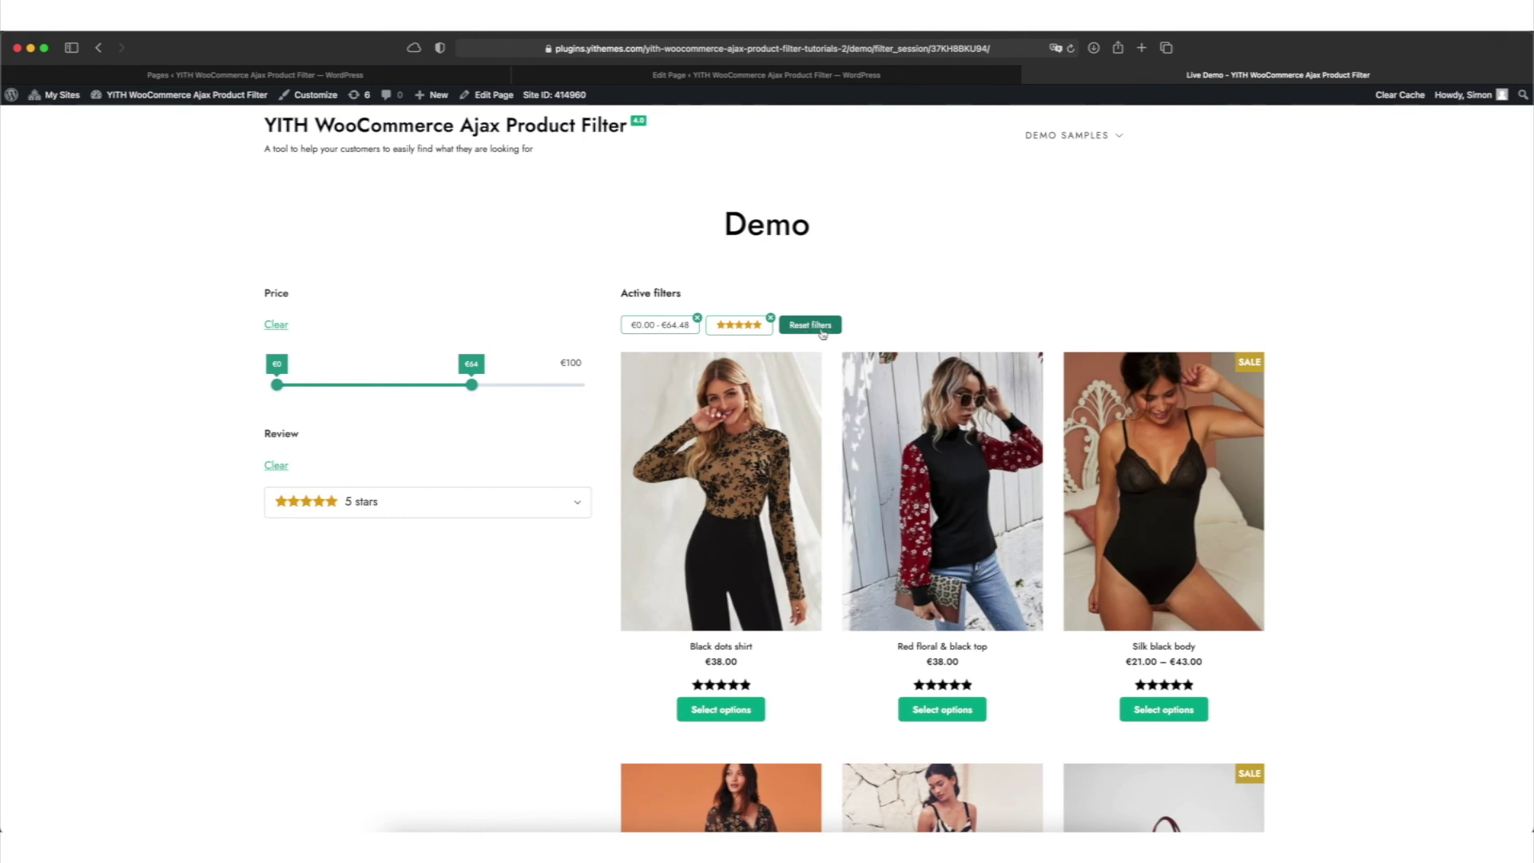
left_click(821, 333)
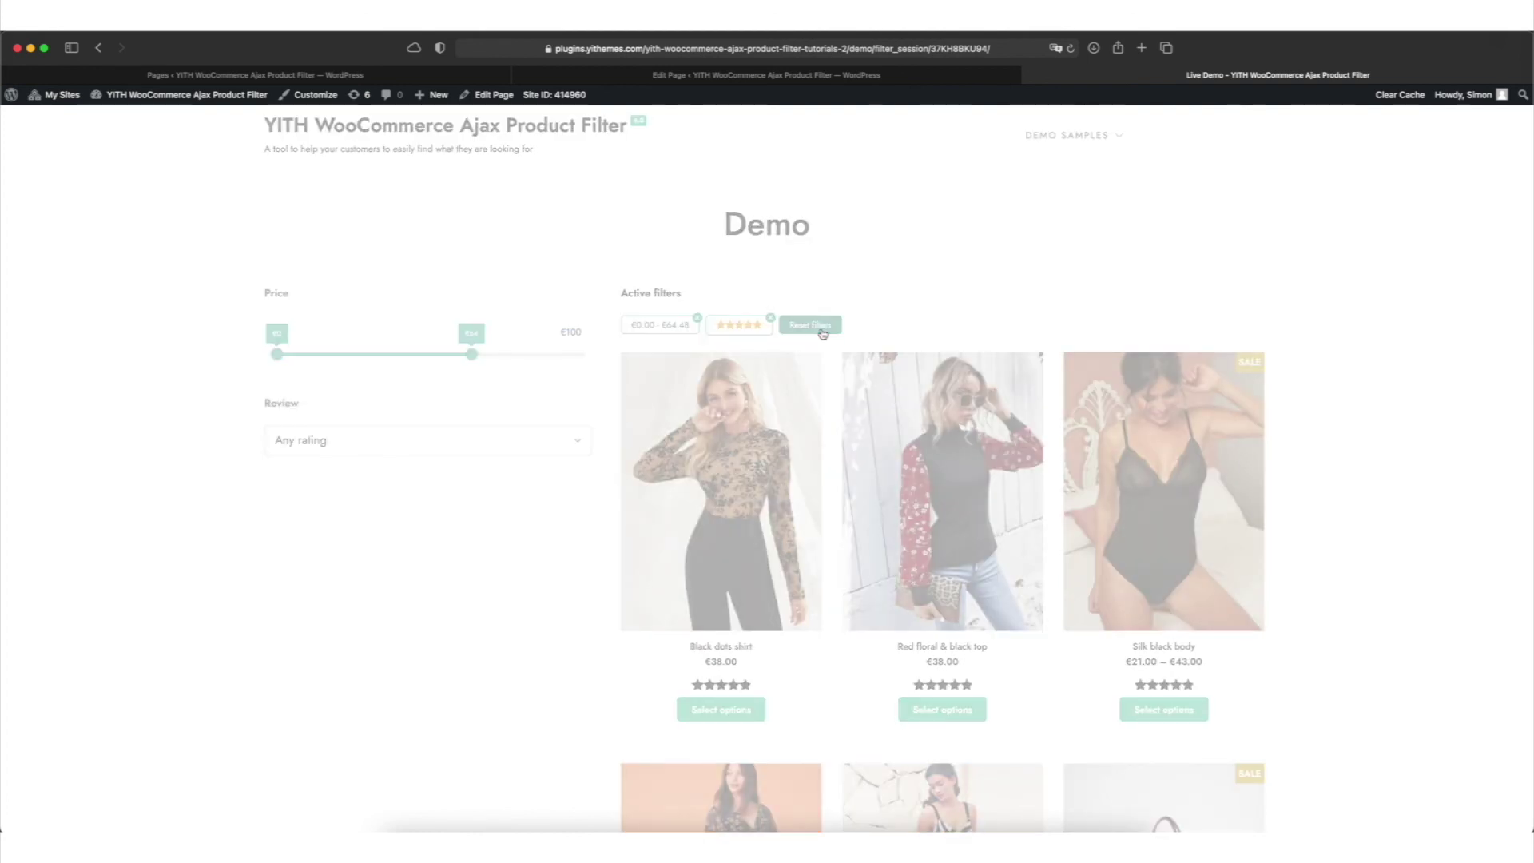